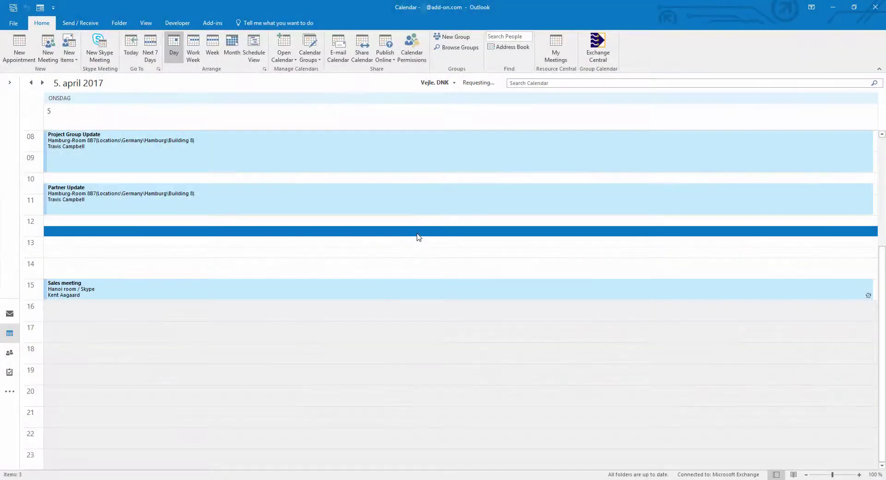
- Start a new meeting request for 12:30–15:00 on 5 April
{"action": "left_click_drag", "start_coordinate": [418, 238], "coordinate": [414, 275]}
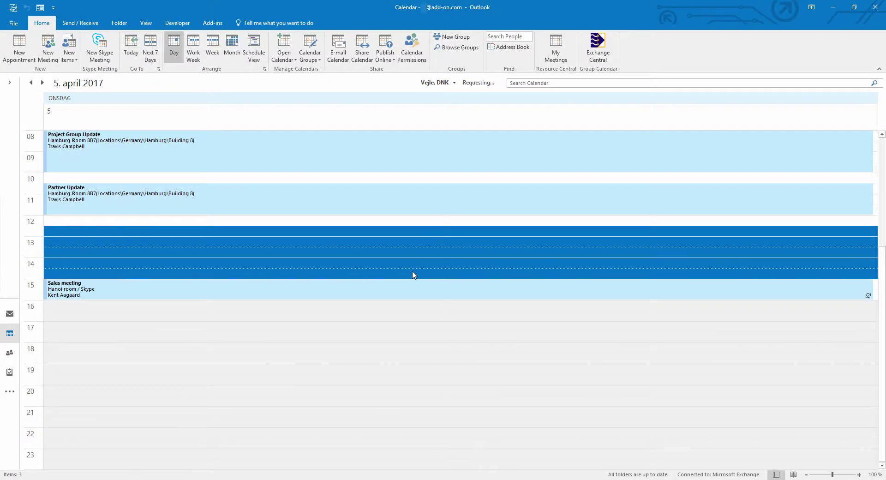
{"action": "right_click", "coordinate": [410, 250]}
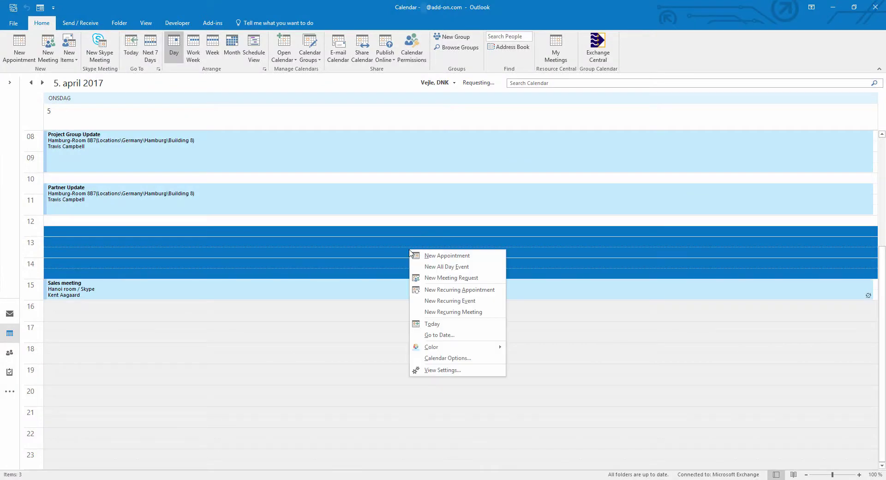
{"action": "left_click", "coordinate": [429, 277]}
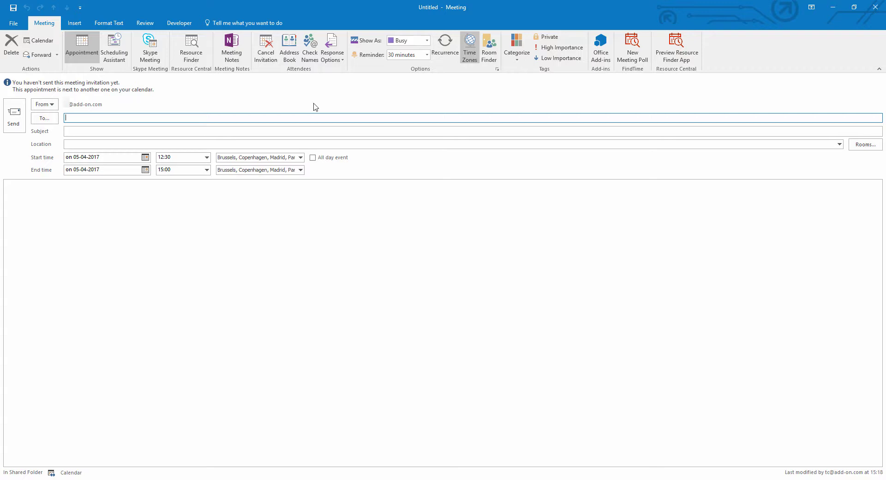
- Add the eight attendees, title the meeting 'Test Meeting' and make it a Skype meeting
{"action": "key", "text": "ctrl+v"}
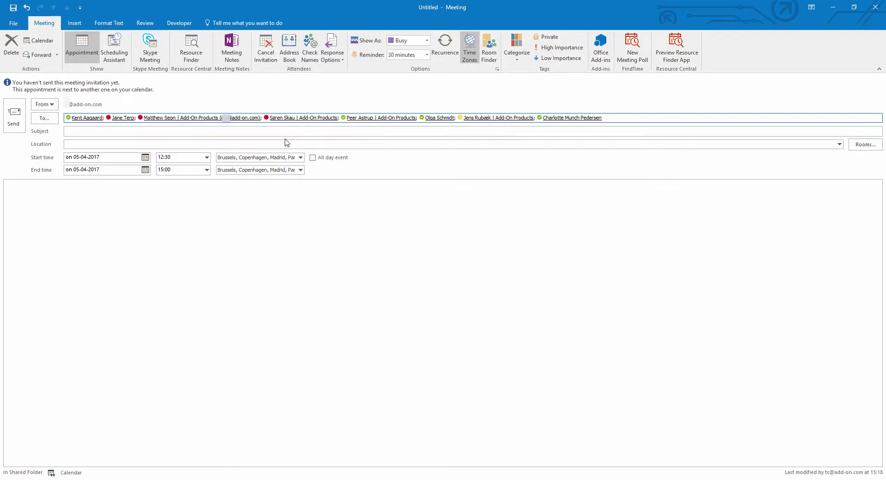
{"action": "left_click", "coordinate": [286, 131]}
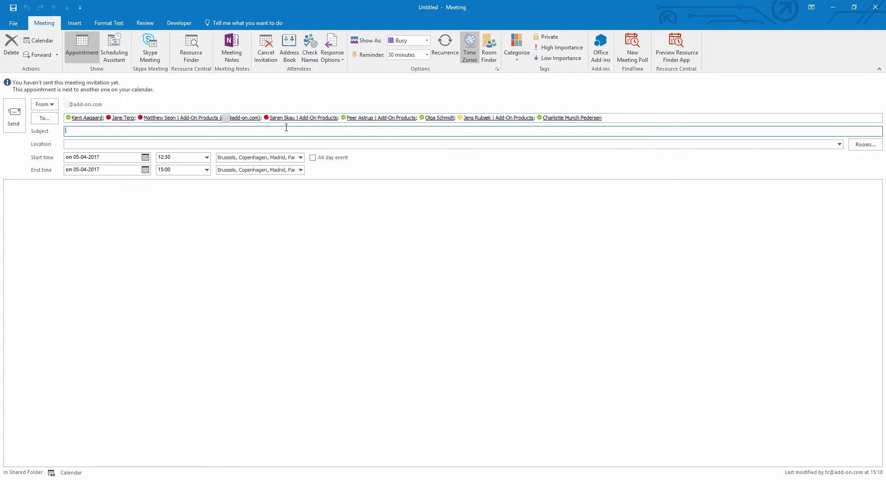
{"action": "type", "text": "Test Meeting"}
{"action": "left_click", "coordinate": [189, 206]}
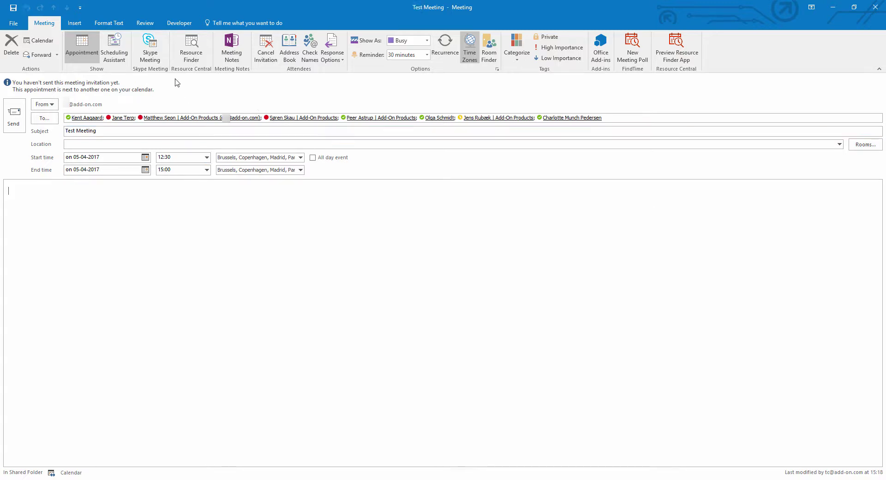
{"action": "left_click", "coordinate": [148, 51]}
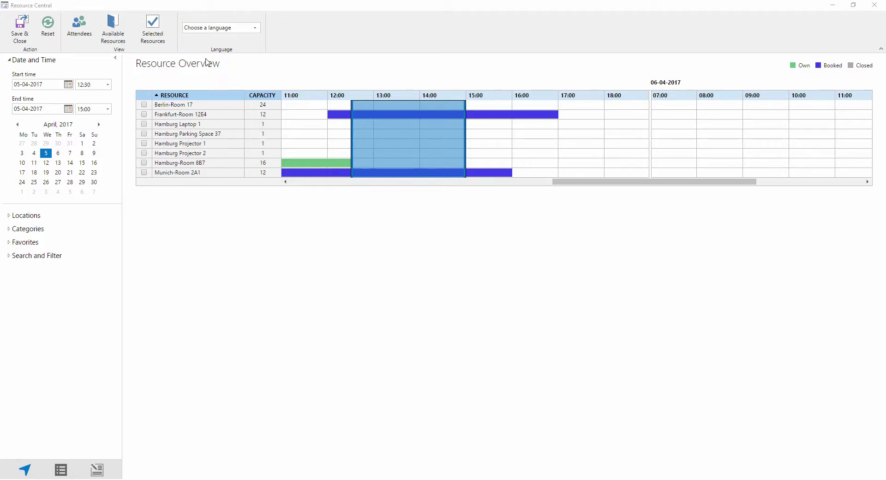
- Switch on the Attendees view to show invitee availability beside room bookings
{"action": "left_click", "coordinate": [84, 40]}
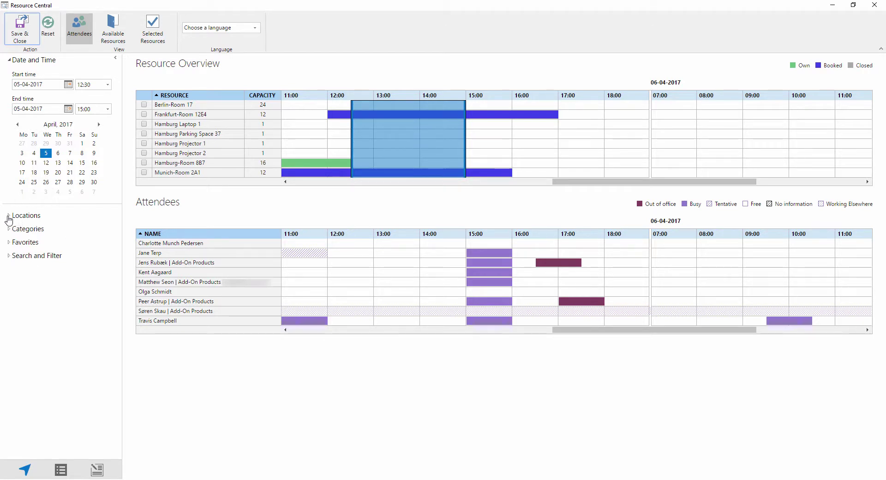
- Expand Locations, browse Germany's cities, and include the UK locations
{"action": "left_click", "coordinate": [12, 217]}
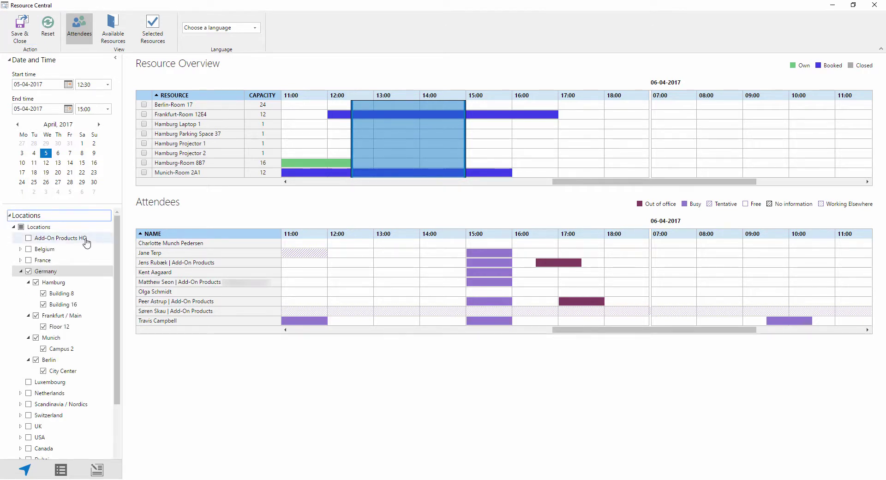
{"action": "left_click", "coordinate": [21, 271]}
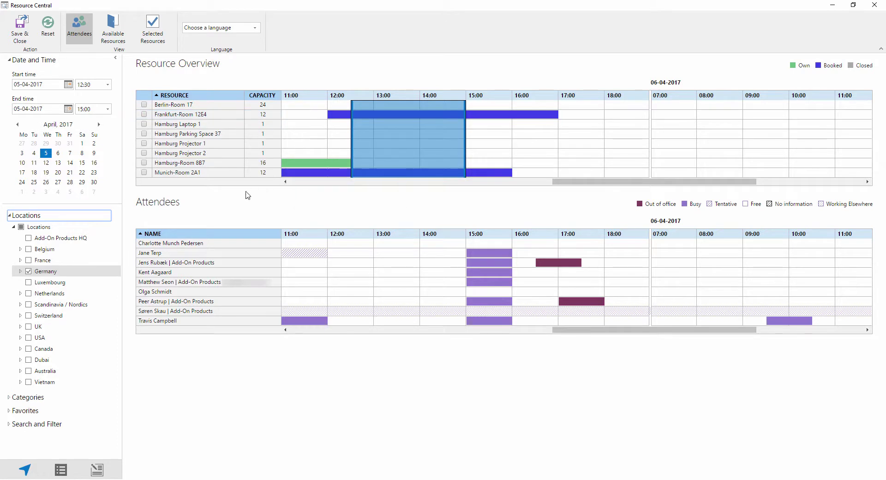
{"action": "left_click", "coordinate": [20, 272]}
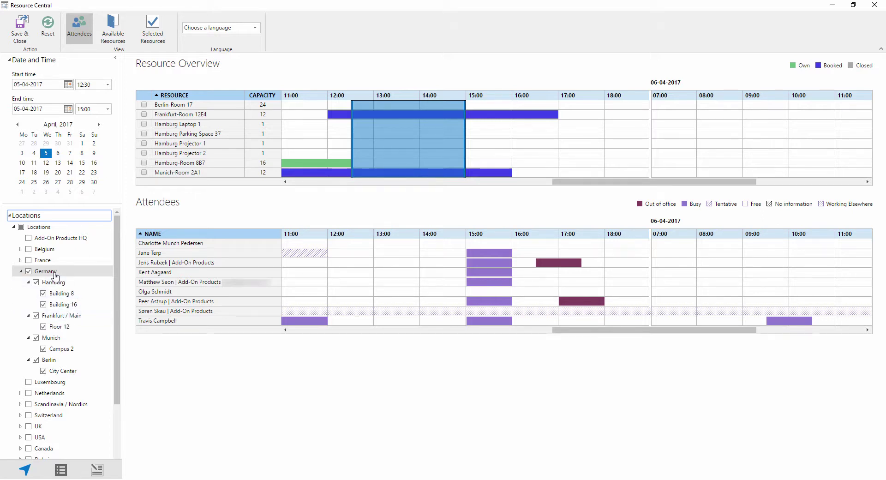
{"action": "left_click", "coordinate": [20, 271]}
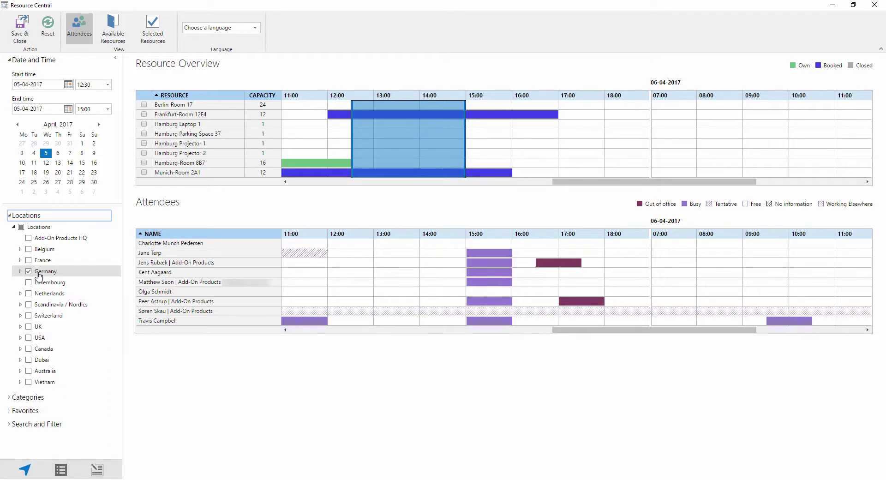
{"action": "left_click", "coordinate": [29, 327]}
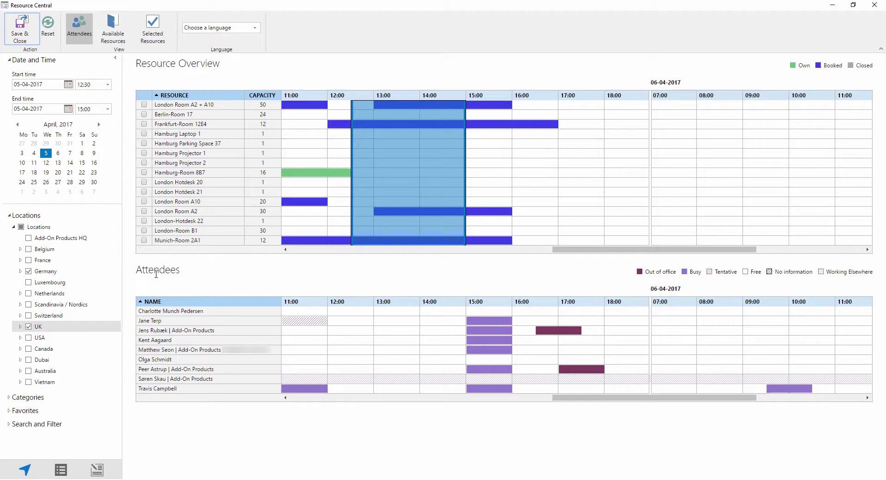
- Filter resources to the Video Conferencing category, leaving Berlin-Room 17, Hamburg-Room 8B7 and London Room A10
{"action": "left_click", "coordinate": [14, 227]}
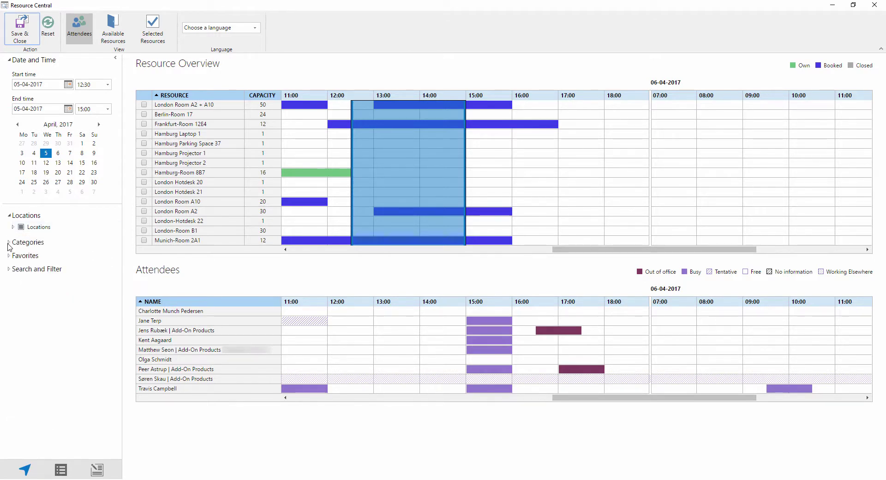
{"action": "left_click", "coordinate": [8, 243]}
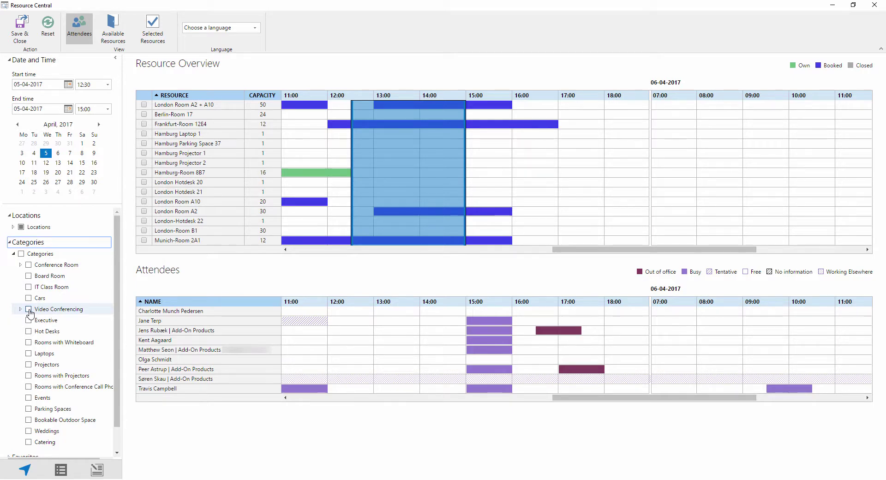
{"action": "left_click", "coordinate": [29, 310]}
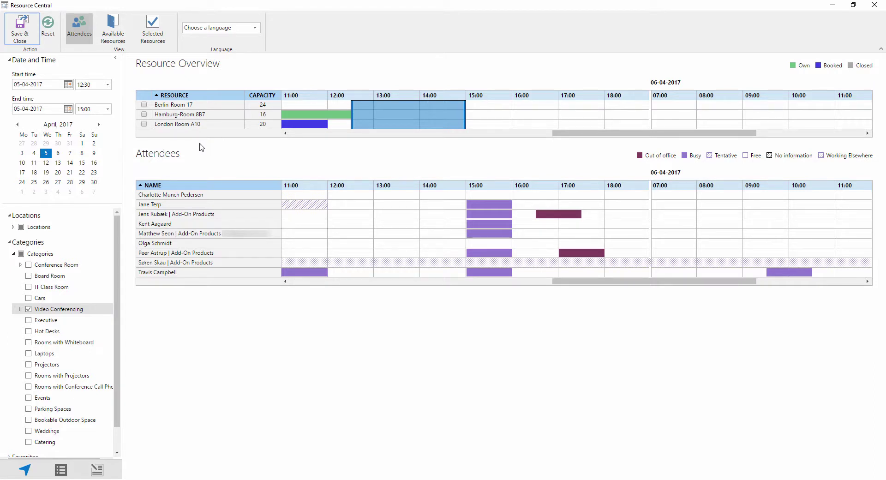
- Expand Favorites, check London Room A10's Add to Favorites option, then reveal the Search and Filter options
{"action": "left_click", "coordinate": [14, 253]}
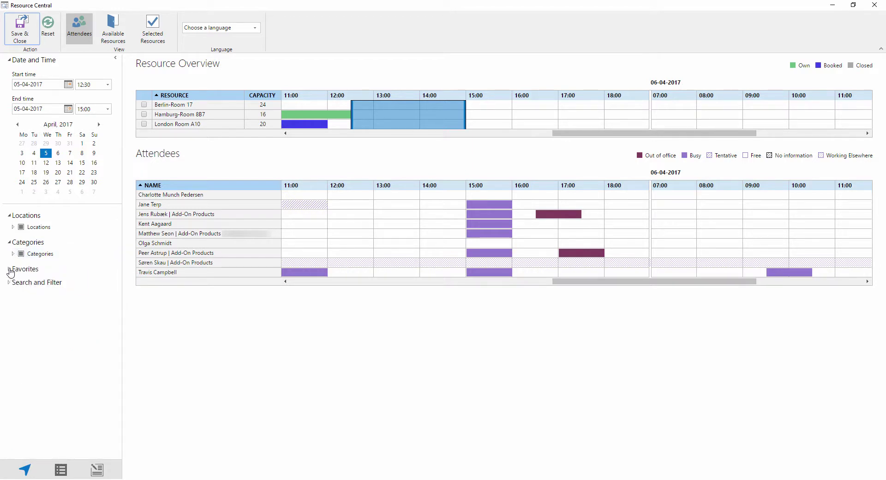
{"action": "left_click", "coordinate": [10, 272]}
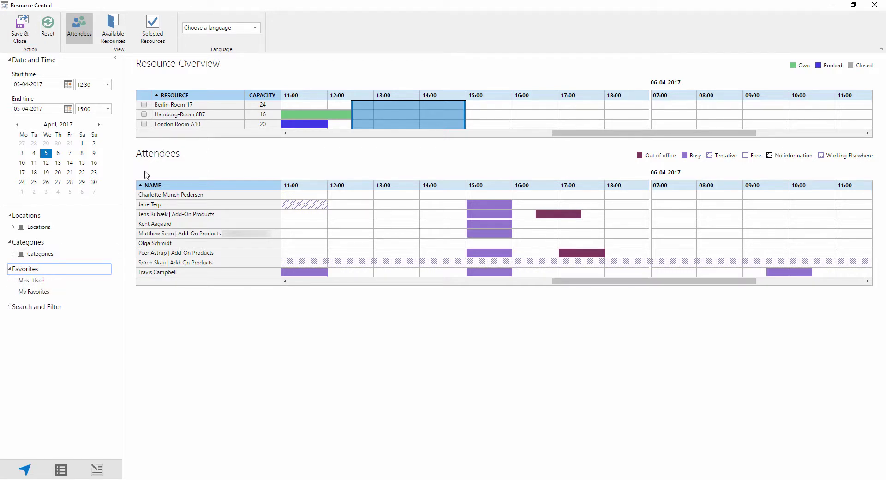
{"action": "mouse_move", "coordinate": [177, 123]}
{"action": "right_click", "coordinate": [170, 127]}
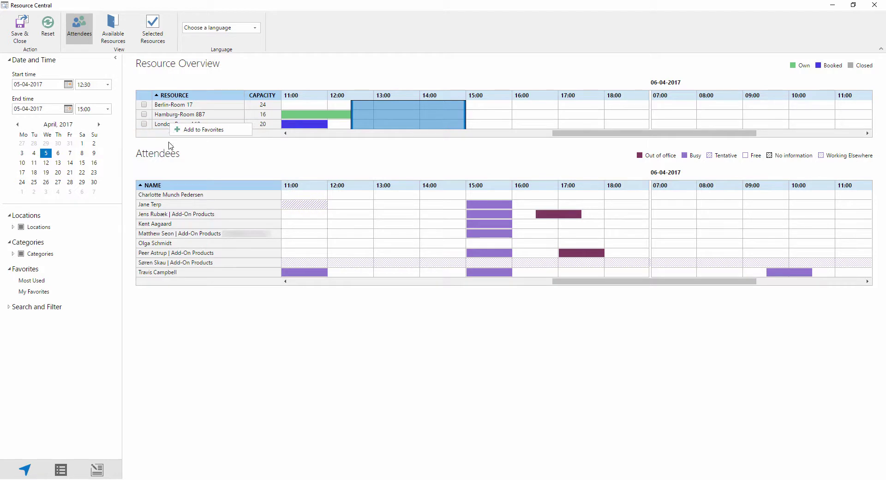
{"action": "left_click", "coordinate": [170, 145]}
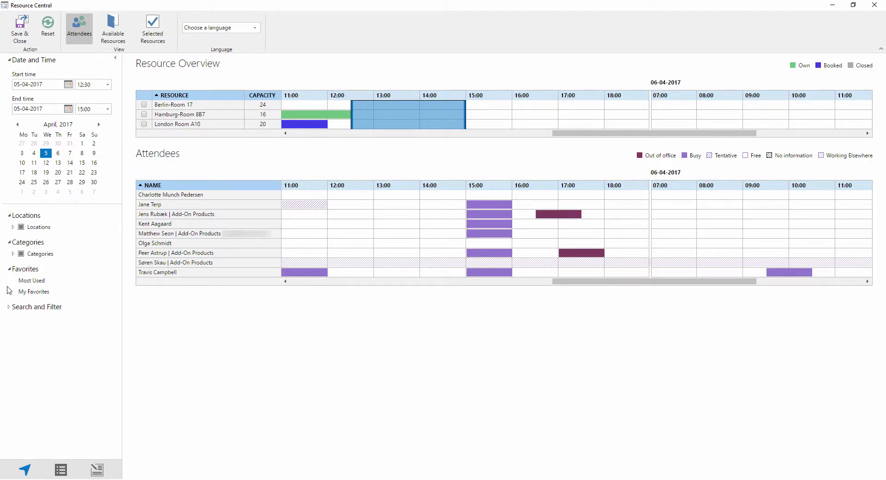
{"action": "left_click", "coordinate": [11, 312]}
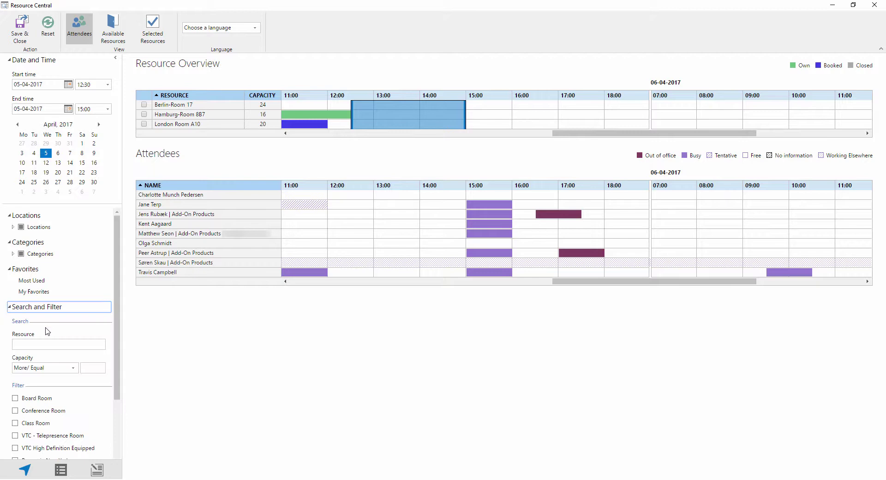
{"action": "scroll", "coordinate": [71, 343], "scroll_direction": "down", "scroll_amount": 2}
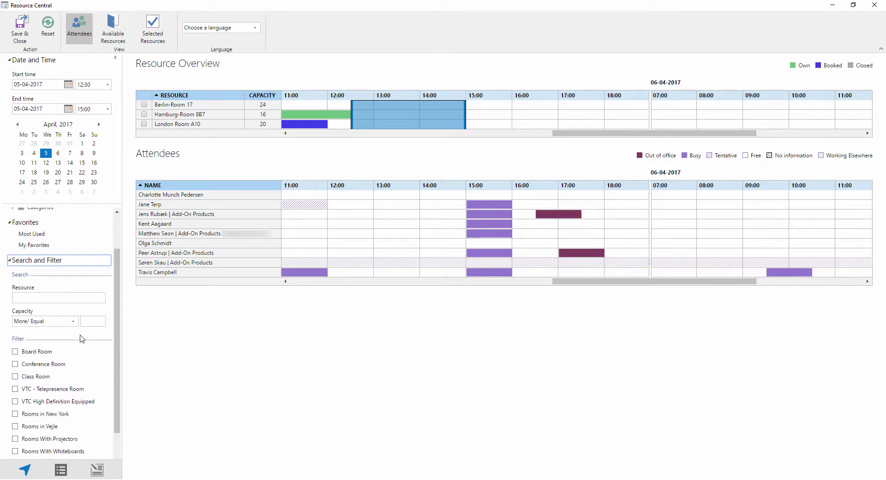
{"action": "scroll", "coordinate": [81, 337], "scroll_direction": "down", "scroll_amount": 1}
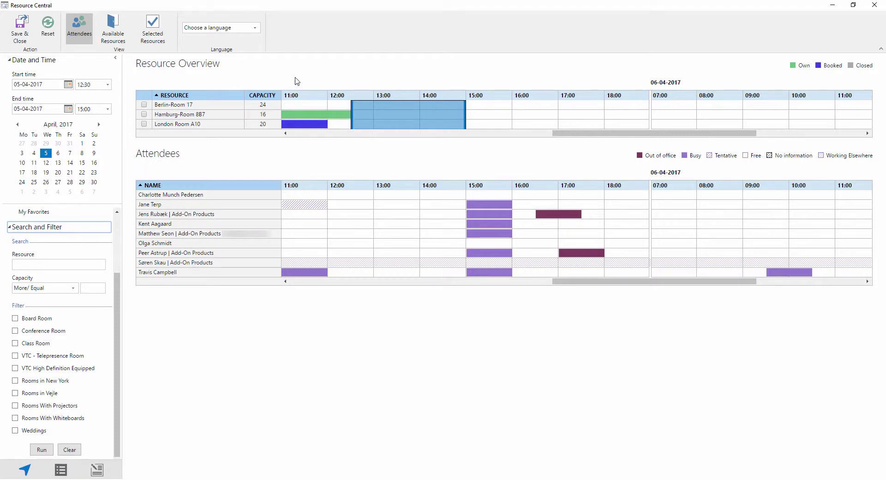
- Show Hamburg-Room 8B7's details (capacity 16, Hamburg Building 8) and select it for the meeting
{"action": "left_click", "coordinate": [211, 115]}
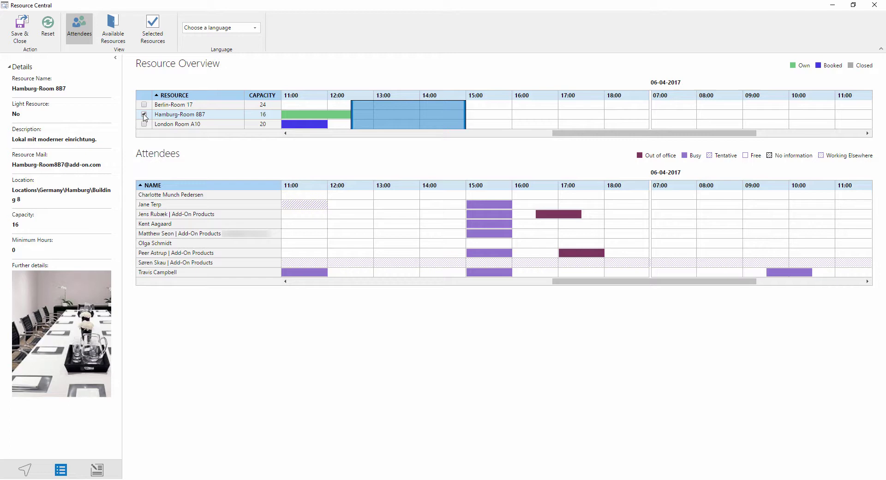
{"action": "left_click", "coordinate": [144, 115]}
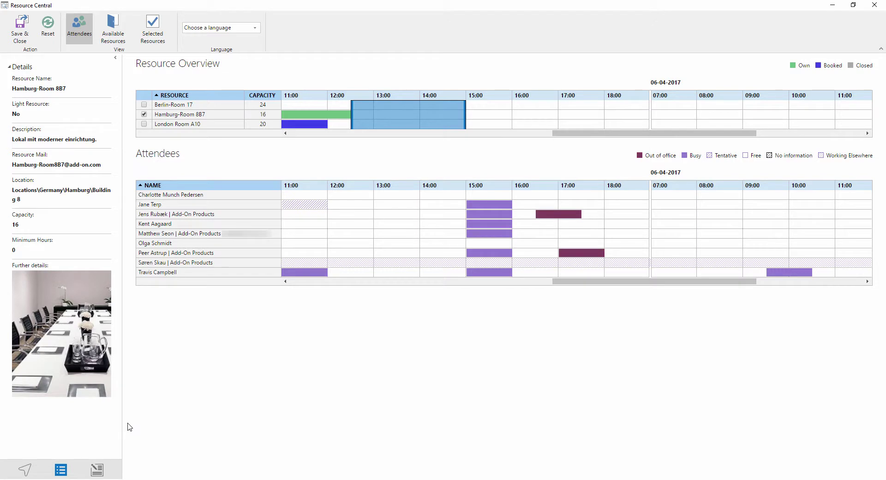
- Set up two catering deliveries named 'Lunch' and 'Coffee'
{"action": "left_click", "coordinate": [96, 471]}
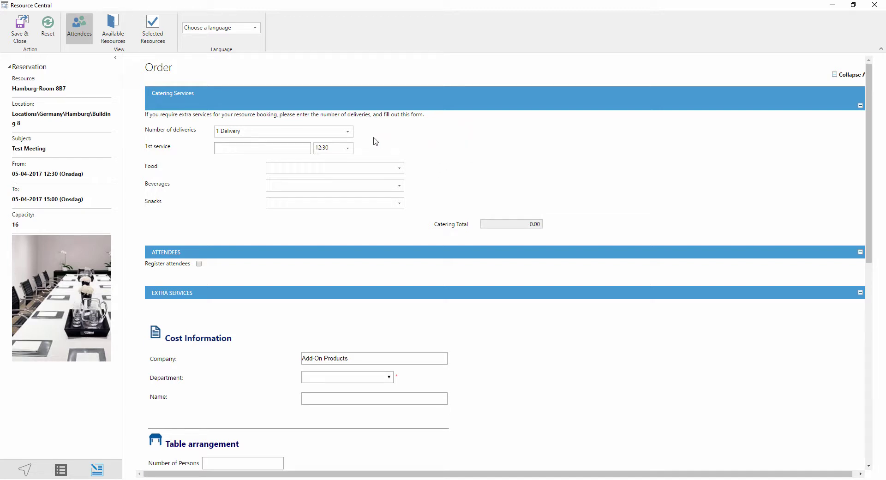
{"action": "left_click", "coordinate": [350, 133]}
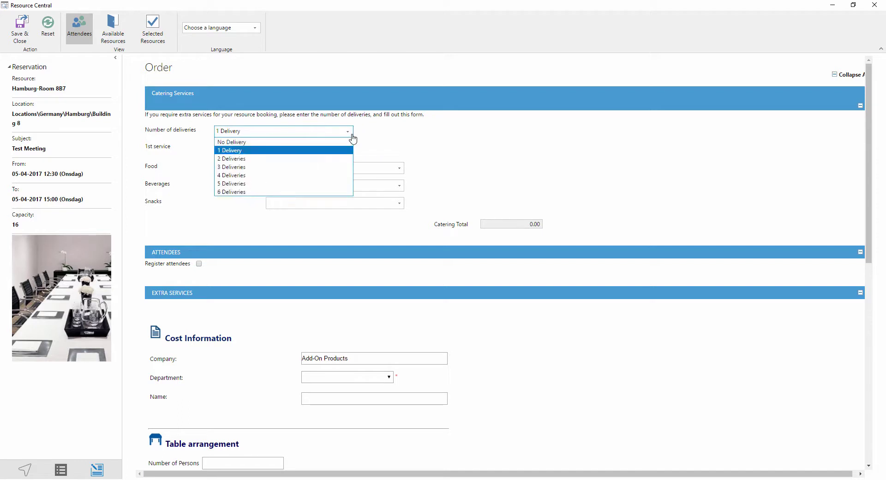
{"action": "left_click", "coordinate": [309, 159]}
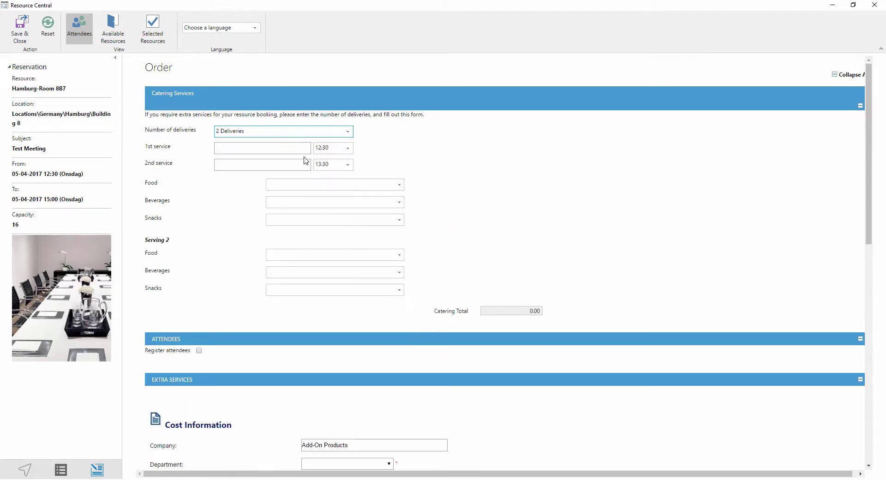
{"action": "left_click", "coordinate": [258, 148]}
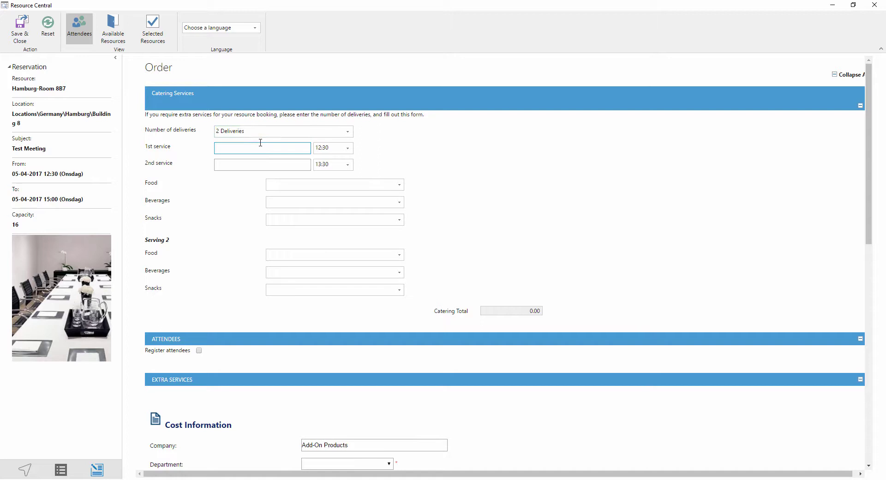
{"action": "type", "text": "Lunch"}
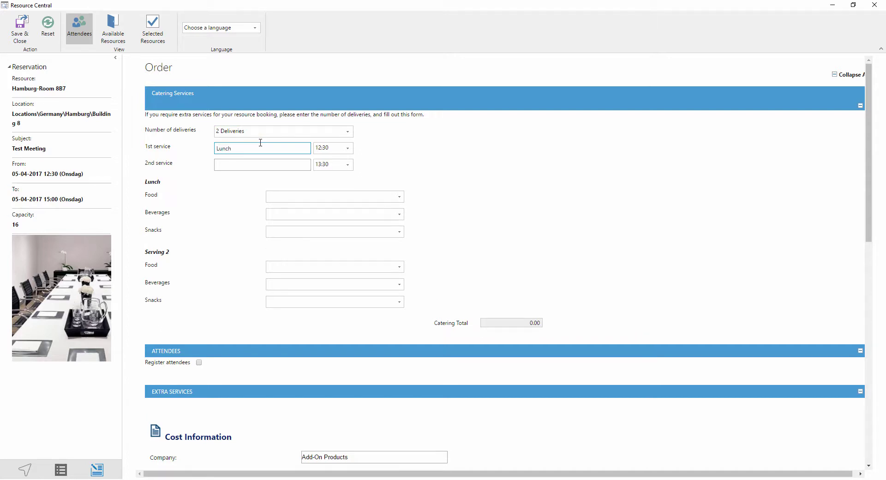
{"action": "left_click", "coordinate": [272, 164]}
{"action": "type", "text": "Co"}
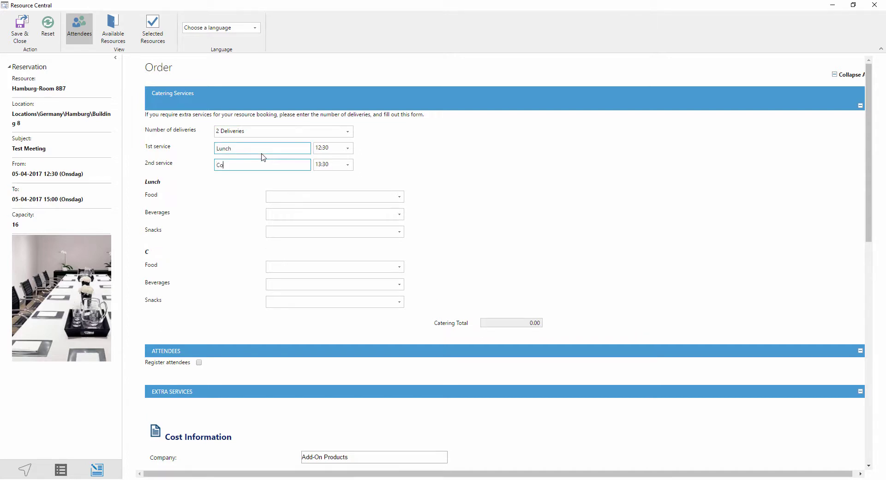
{"action": "type", "text": "ffee"}
- Order 10 each of sandwiches, mineral water and soft drinks for Lunch
{"action": "left_click", "coordinate": [398, 200]}
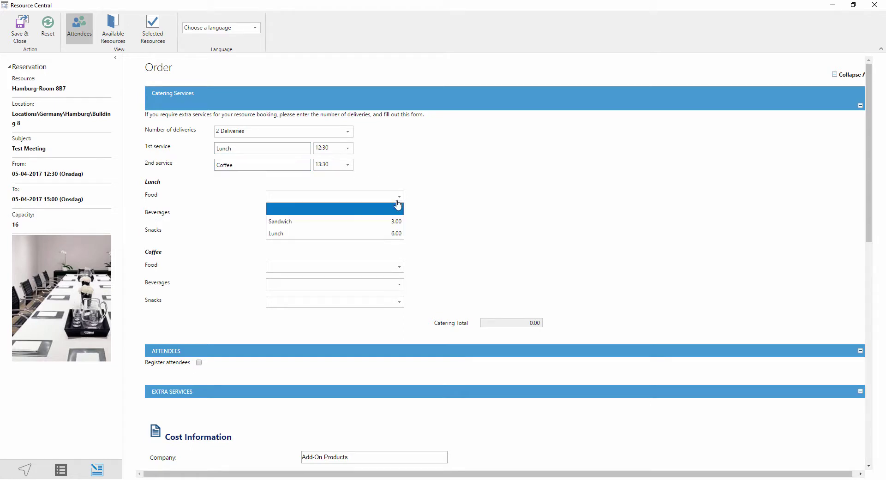
{"action": "left_click", "coordinate": [362, 221]}
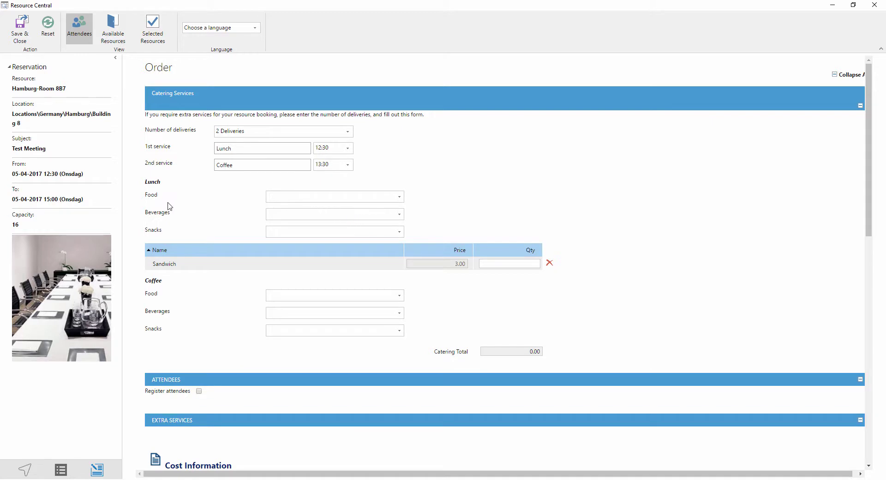
{"action": "left_click", "coordinate": [308, 216]}
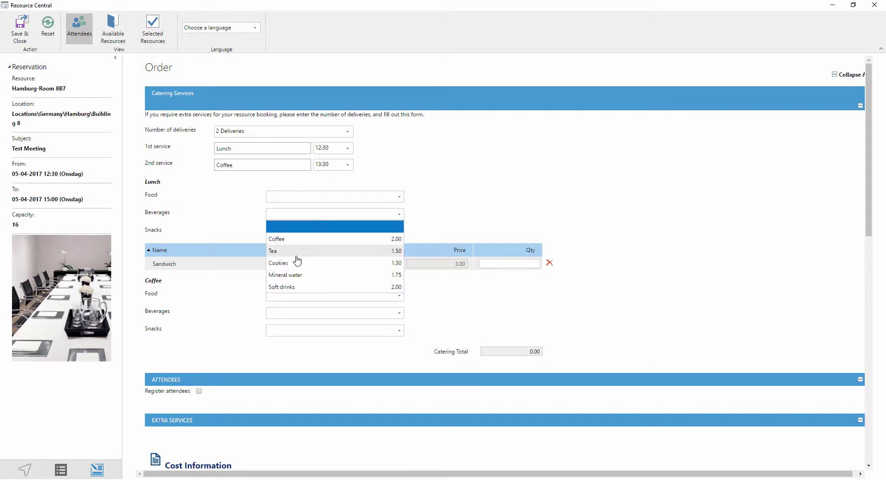
{"action": "left_click", "coordinate": [296, 276]}
{"action": "left_click", "coordinate": [309, 217]}
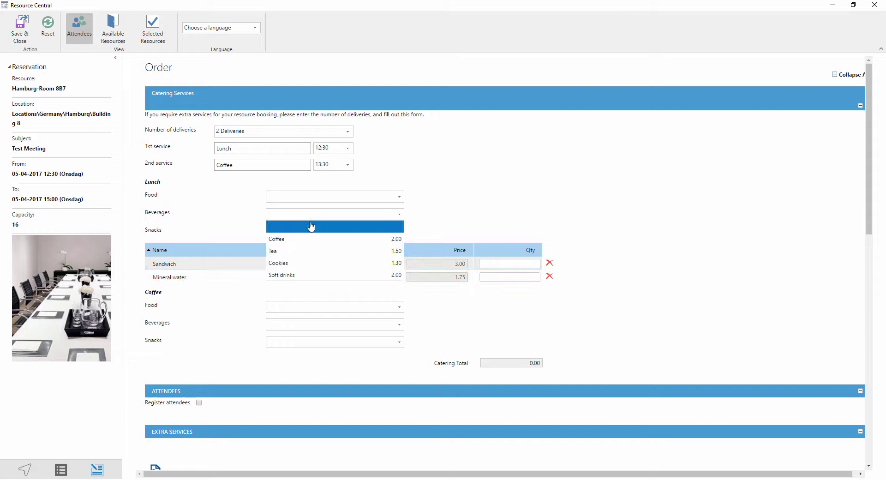
{"action": "left_click", "coordinate": [301, 276]}
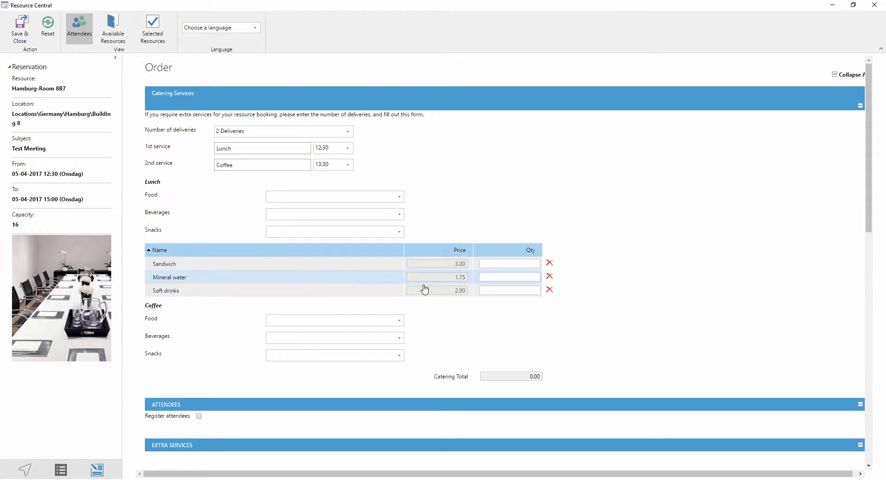
{"action": "left_click", "coordinate": [508, 263]}
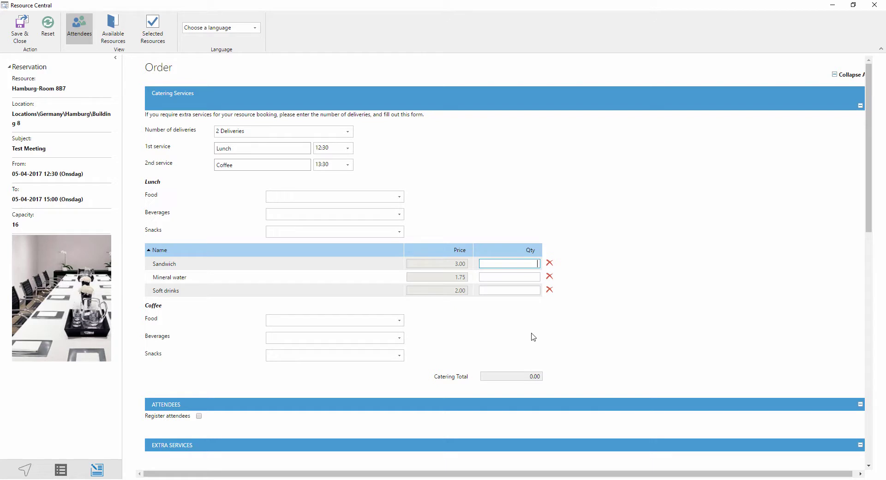
{"action": "type", "text": "10"}
{"action": "key", "text": "Tab"}
{"action": "type", "text": "10"}
{"action": "key", "text": "Tab"}
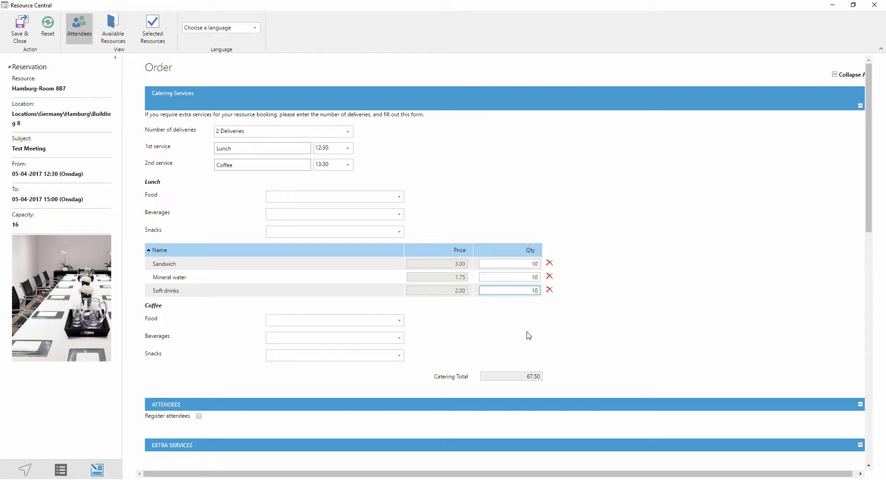
{"action": "type", "text": "10"}
{"action": "key", "text": "Tab"}
- Order 10 coffee and 10 tea for the Coffee delivery
{"action": "left_click", "coordinate": [390, 339]}
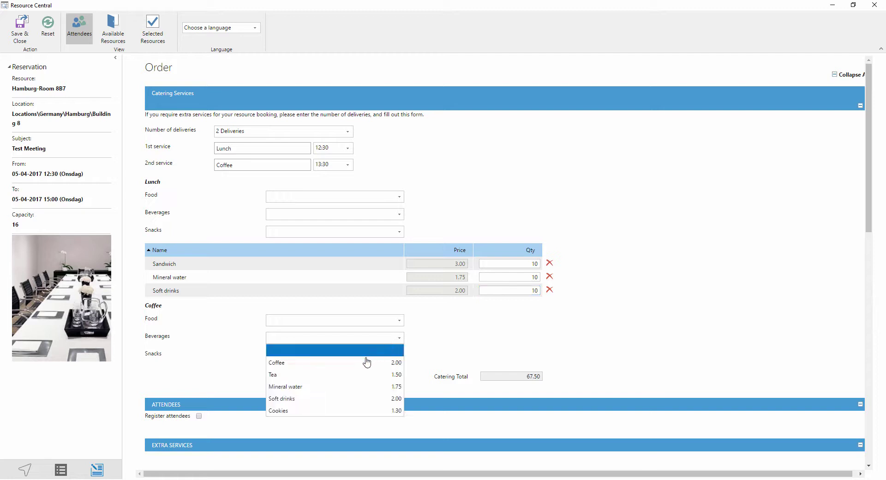
{"action": "left_click", "coordinate": [364, 359]}
{"action": "left_click", "coordinate": [355, 344]}
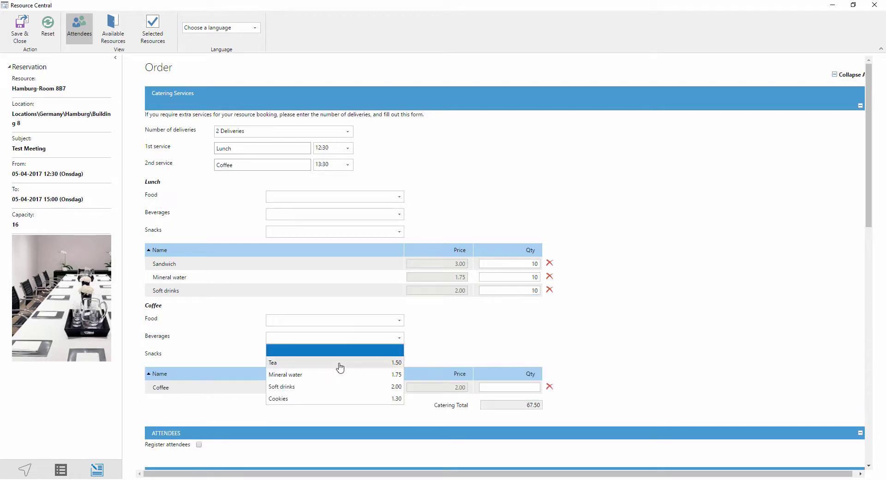
{"action": "left_click", "coordinate": [341, 365]}
{"action": "left_click", "coordinate": [484, 388]}
{"action": "type", "text": "10"}
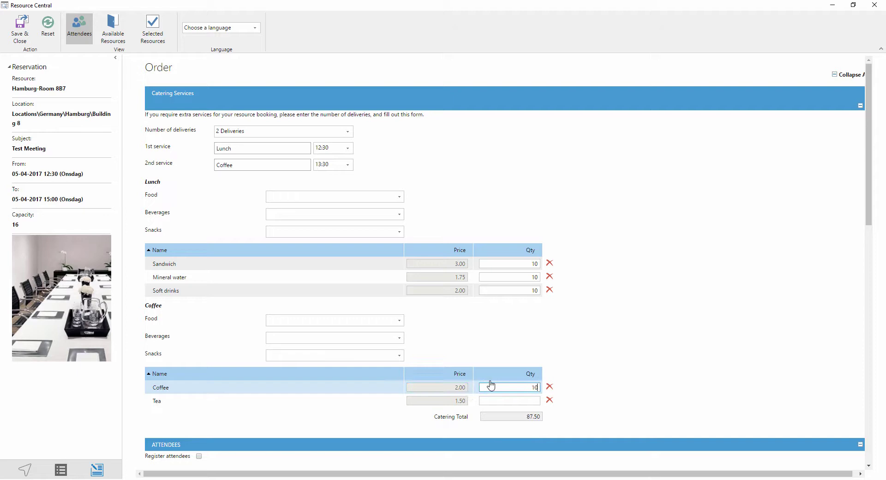
{"action": "key", "text": "Tab"}
{"action": "type", "text": "10"}
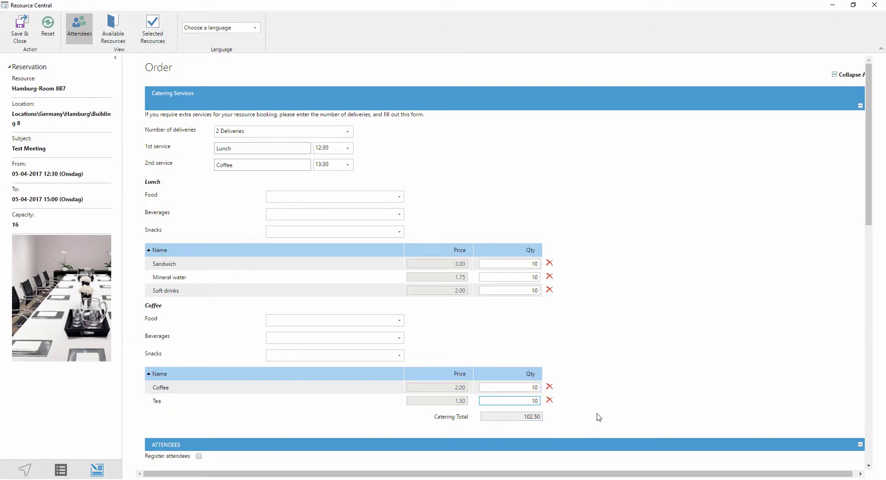
{"action": "scroll", "coordinate": [598, 416], "scroll_direction": "down", "scroll_amount": 3}
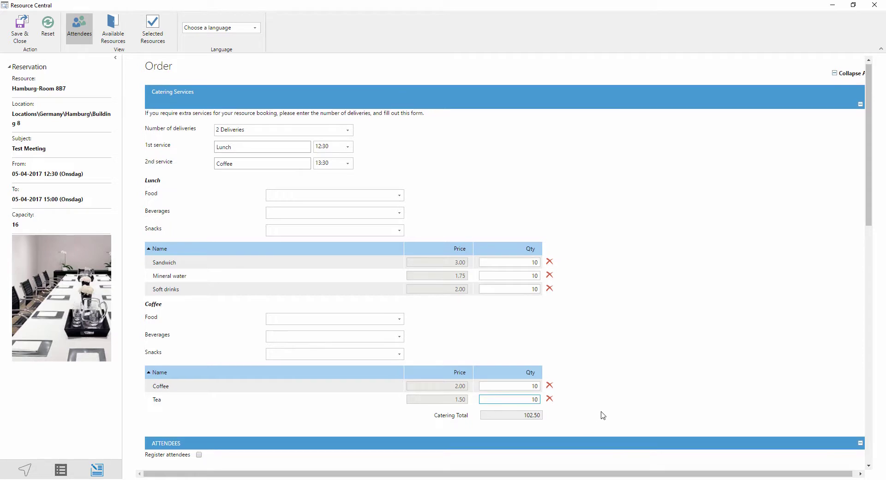
- Turn on Register attendees and expand the first attendee's company, category and comment details
{"action": "scroll", "coordinate": [603, 416], "scroll_direction": "down", "scroll_amount": 2}
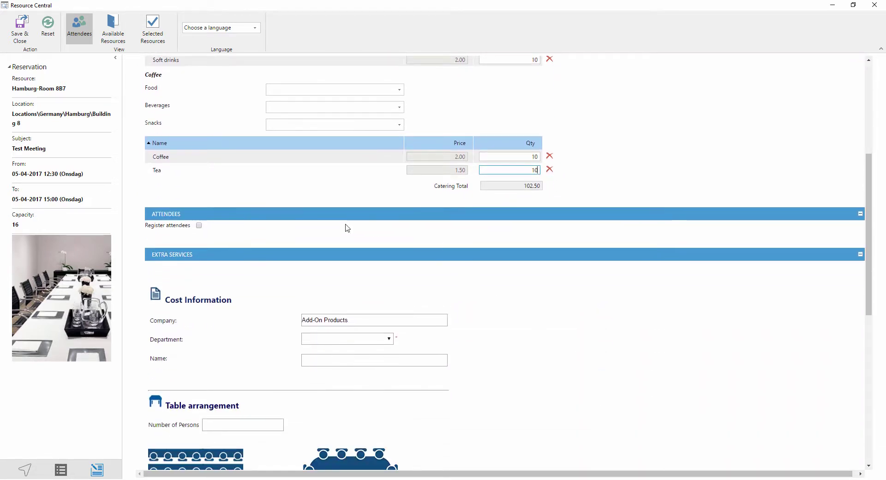
{"action": "left_click", "coordinate": [199, 226]}
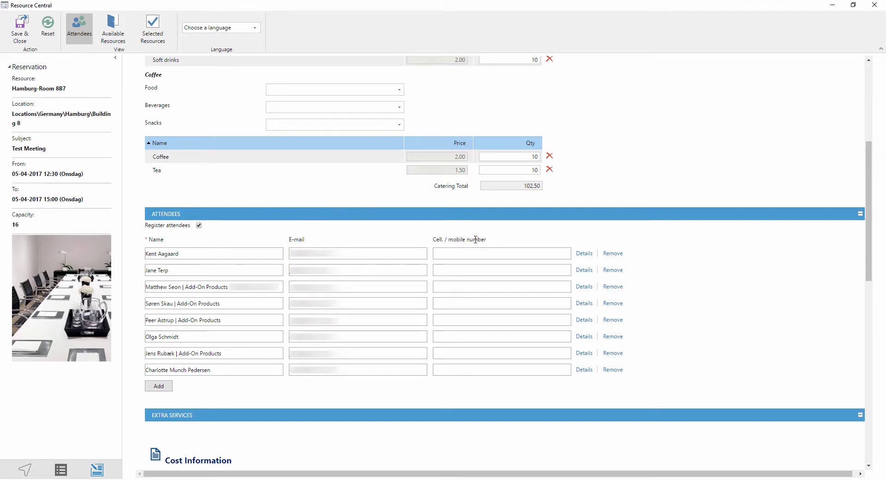
{"action": "left_click", "coordinate": [451, 251]}
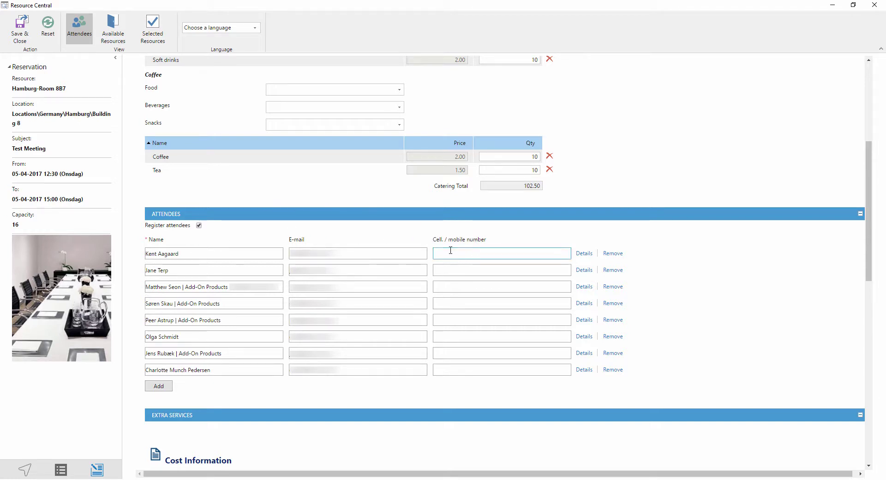
{"action": "left_click", "coordinate": [584, 253]}
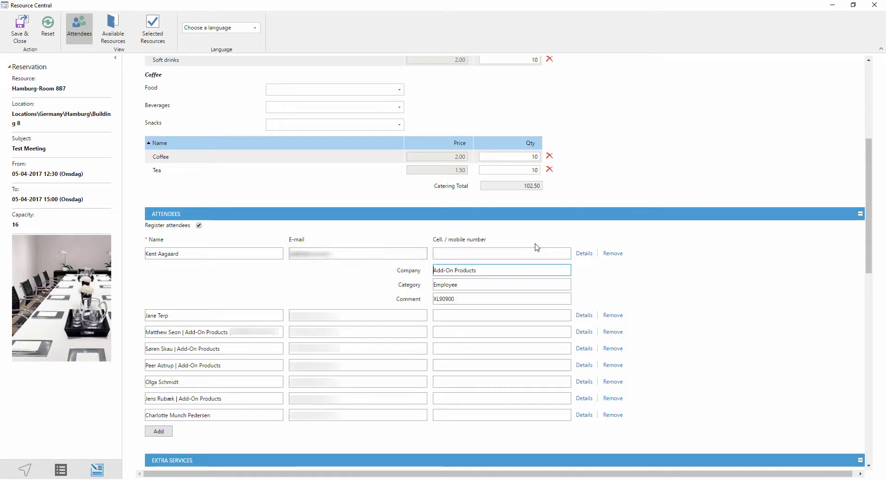
{"action": "scroll", "coordinate": [535, 246], "scroll_direction": "down", "scroll_amount": 5}
- Charge the extra services to the Human Resource department and enter the cost contact's name
{"action": "scroll", "coordinate": [537, 245], "scroll_direction": "down", "scroll_amount": 1}
{"action": "scroll", "coordinate": [537, 243], "scroll_direction": "down", "scroll_amount": 1}
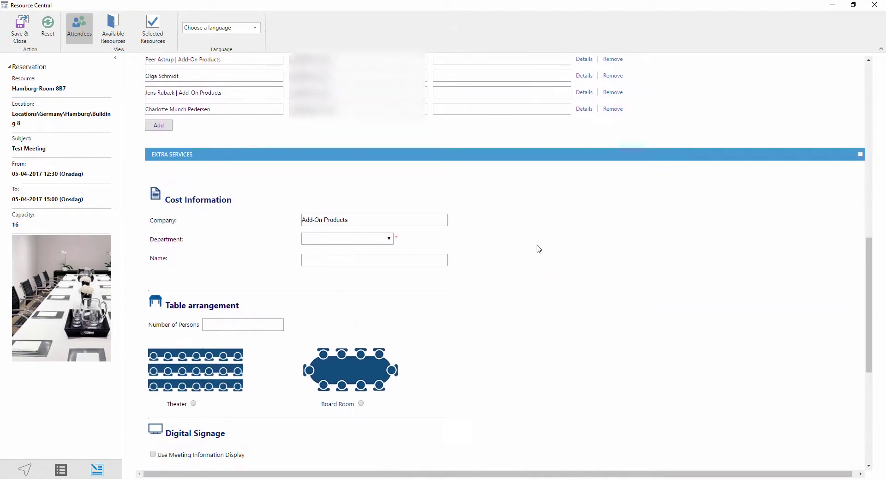
{"action": "scroll", "coordinate": [539, 242], "scroll_direction": "down", "scroll_amount": 1}
{"action": "scroll", "coordinate": [541, 240], "scroll_direction": "down", "scroll_amount": 1}
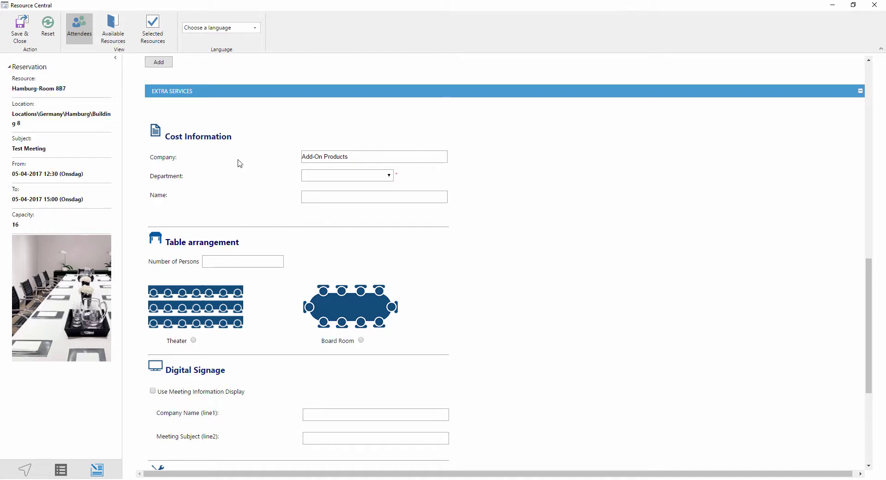
{"action": "left_click", "coordinate": [324, 183]}
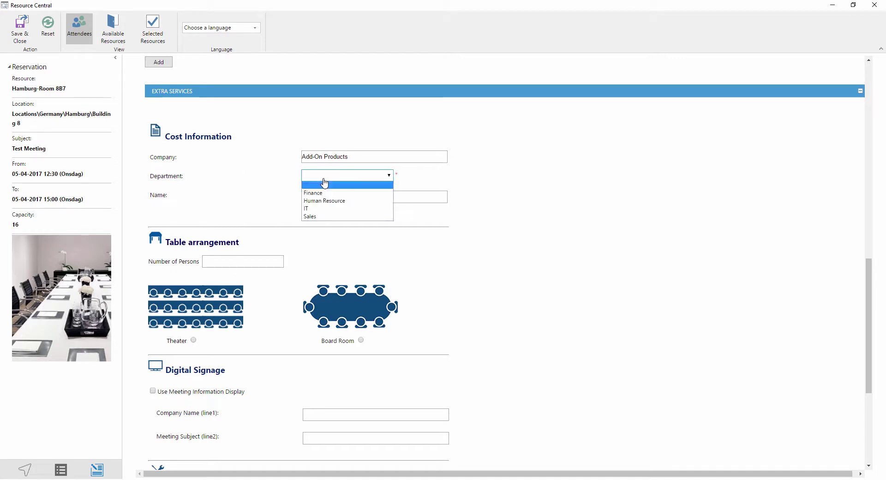
{"action": "left_click", "coordinate": [329, 202]}
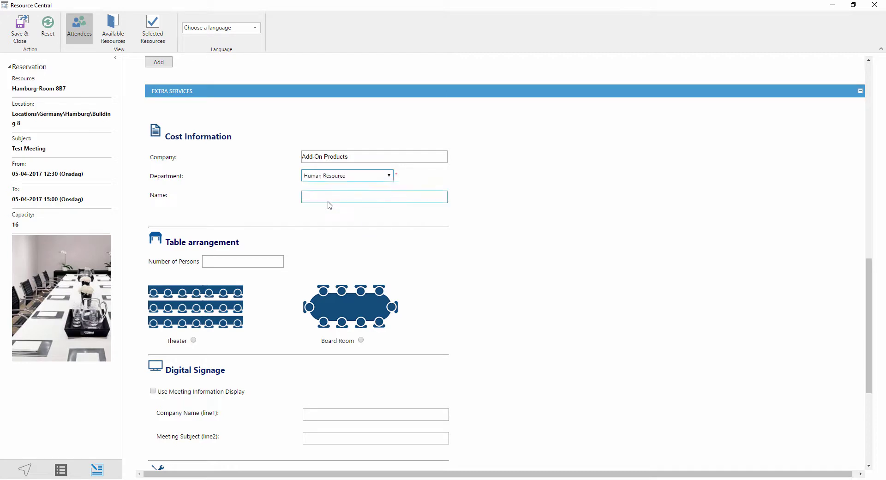
{"action": "type", "text": "T"}
{"action": "type", "text": "ravis"}
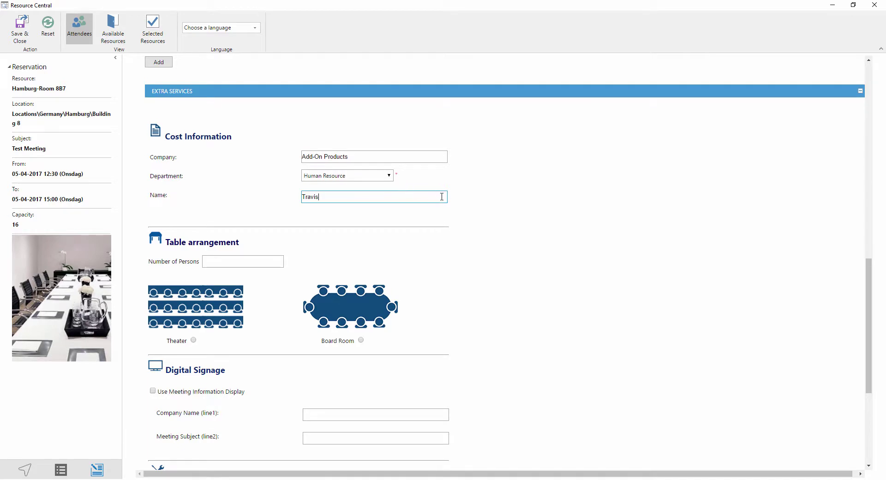
- Set the table arrangement to Board Room
{"action": "scroll", "coordinate": [441, 200], "scroll_direction": "down", "scroll_amount": 2}
{"action": "scroll", "coordinate": [442, 199], "scroll_direction": "down", "scroll_amount": 2}
{"action": "left_click", "coordinate": [261, 168]}
{"action": "type", "text": "10"}
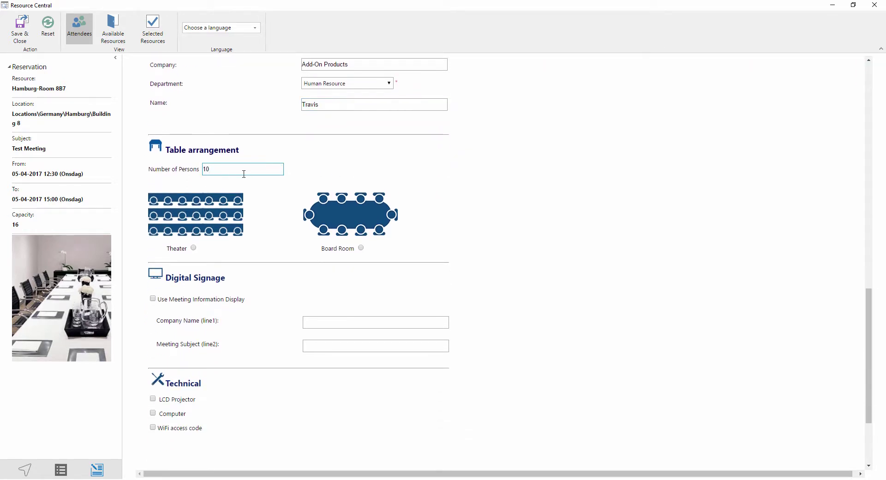
{"action": "left_click", "coordinate": [361, 248]}
- Request WiFi access with 10 access codes
{"action": "scroll", "coordinate": [277, 295], "scroll_direction": "down", "scroll_amount": 2}
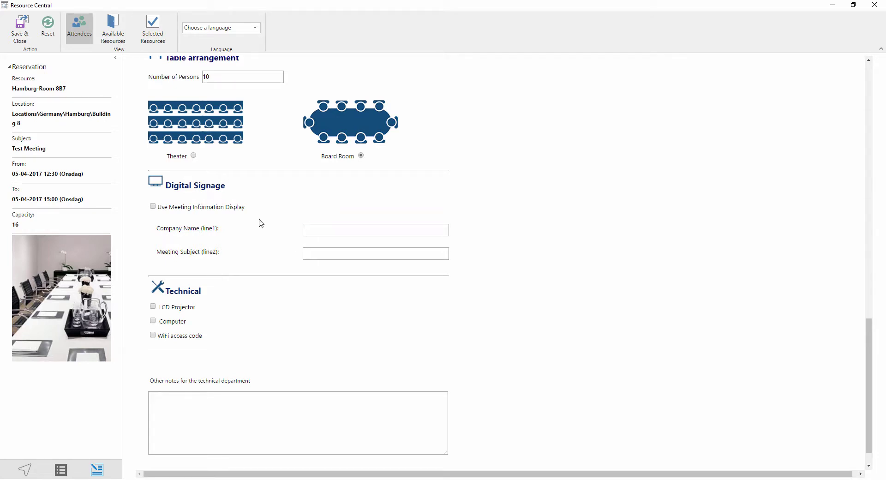
{"action": "scroll", "coordinate": [259, 224], "scroll_direction": "down", "scroll_amount": 1}
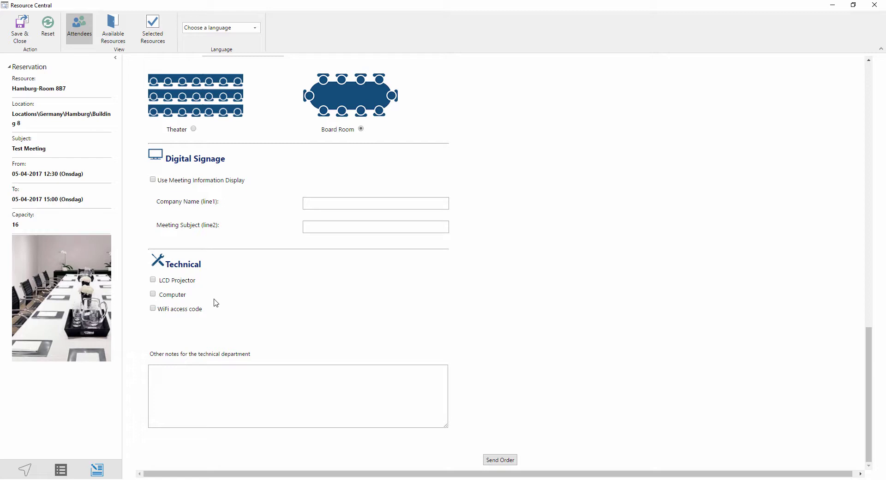
{"action": "left_click", "coordinate": [153, 309]}
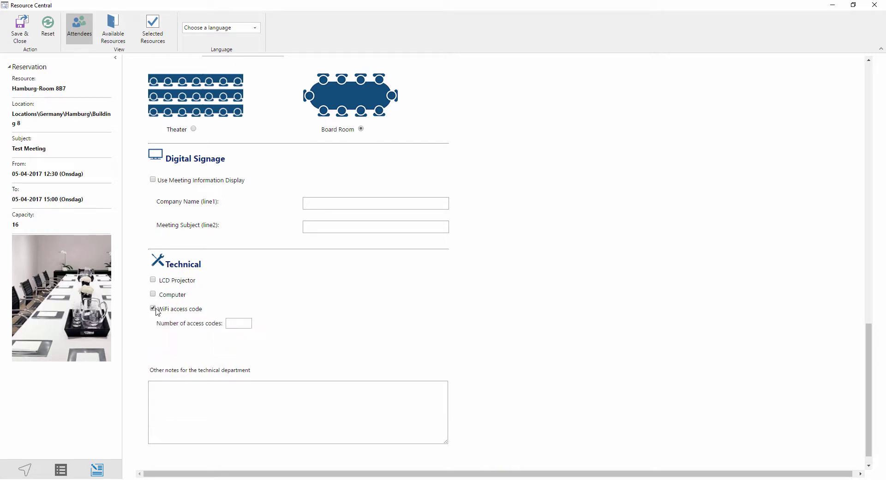
{"action": "left_click", "coordinate": [237, 323]}
{"action": "type", "text": "10"}
{"action": "scroll", "coordinate": [485, 291], "scroll_direction": "down", "scroll_amount": 2}
- Submit the catering and services order, save the reservation, and send the Test Meeting invitation
{"action": "left_click", "coordinate": [494, 460]}
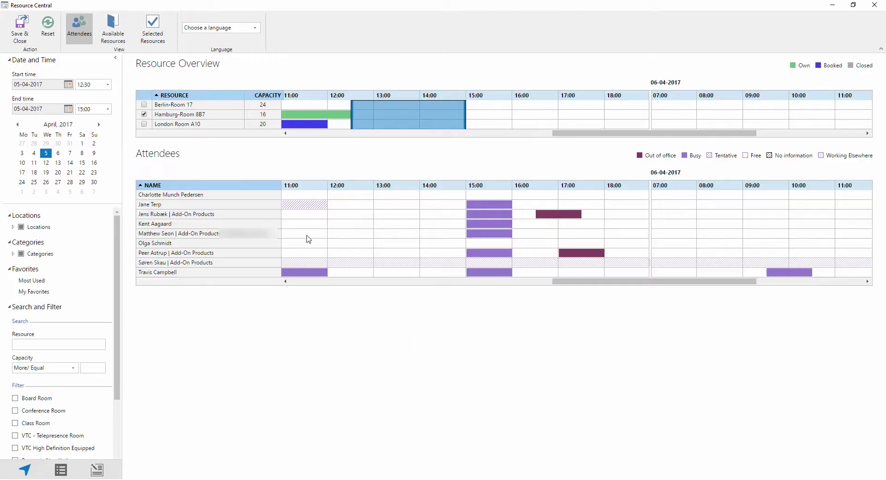
{"action": "left_click", "coordinate": [30, 32]}
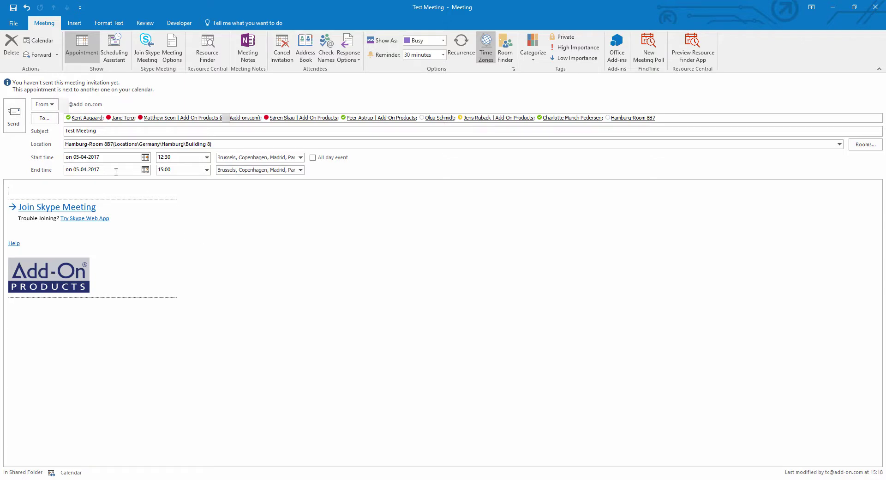
{"action": "left_click", "coordinate": [22, 128]}
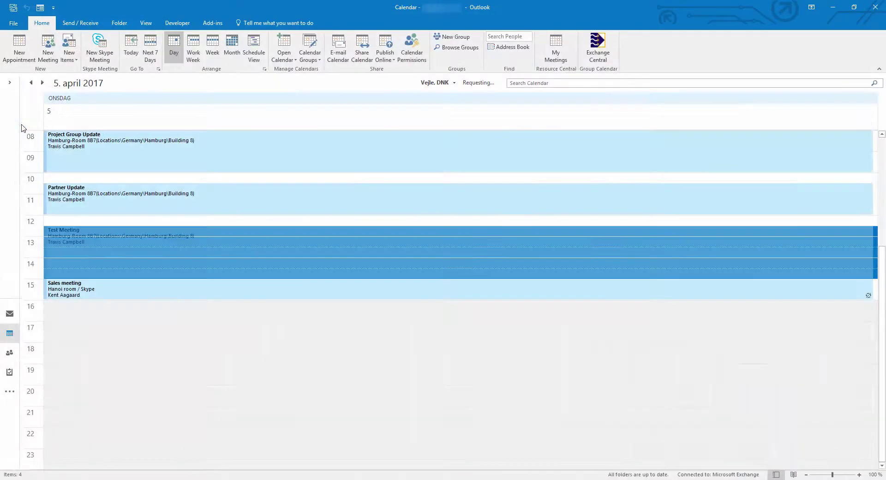
- In the inbox, read the room's acceptance reply and the order 15360 confirmation for Hamburg-Room 8B7
{"action": "left_click", "coordinate": [12, 315]}
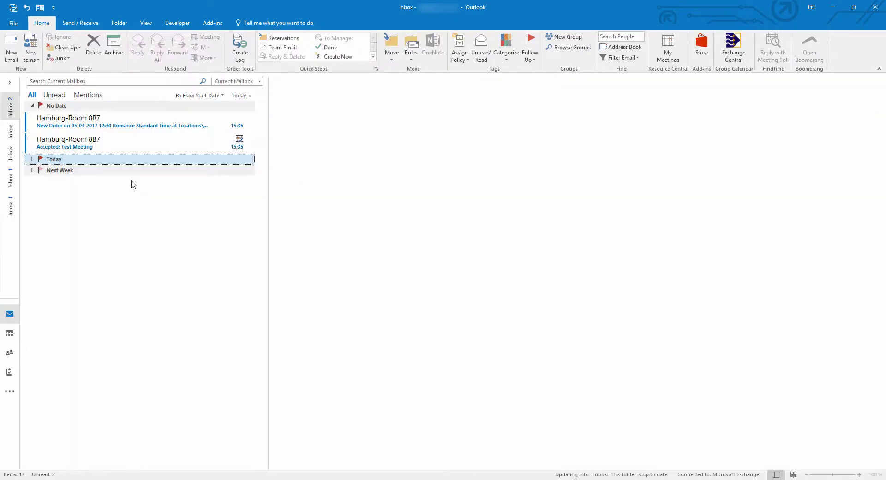
{"action": "left_click", "coordinate": [91, 144]}
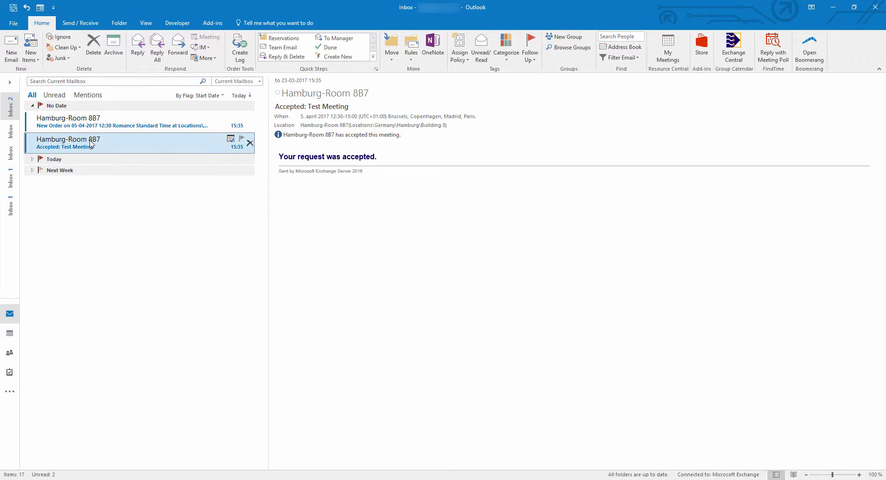
{"action": "left_click", "coordinate": [84, 128]}
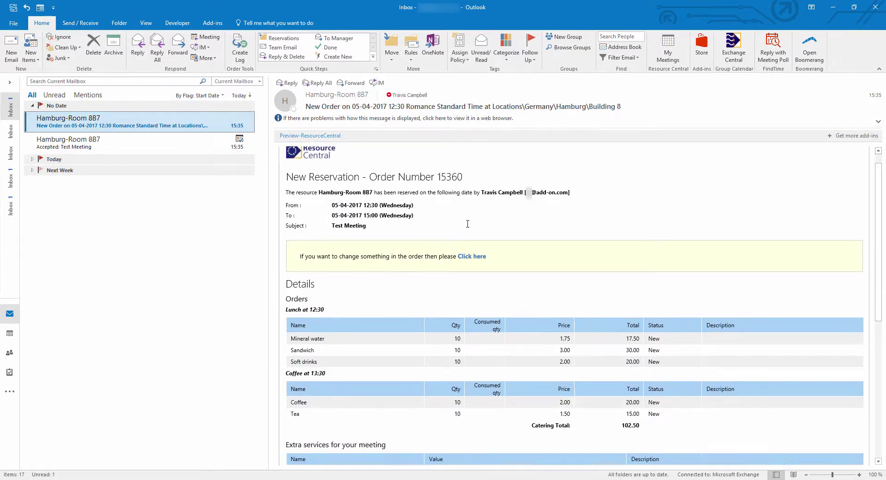
{"action": "scroll", "coordinate": [467, 224], "scroll_direction": "down", "scroll_amount": 5}
{"action": "scroll", "coordinate": [468, 225], "scroll_direction": "down", "scroll_amount": 2}
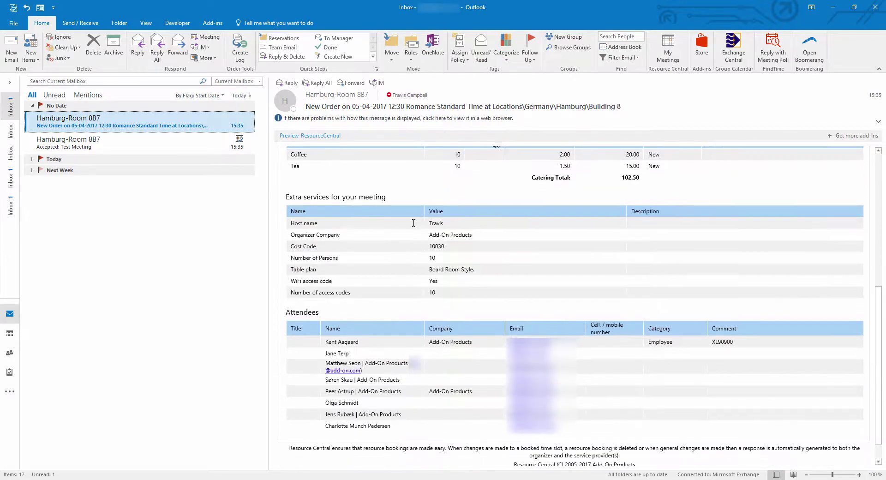
{"action": "scroll", "coordinate": [567, 238], "scroll_direction": "up", "scroll_amount": 5}
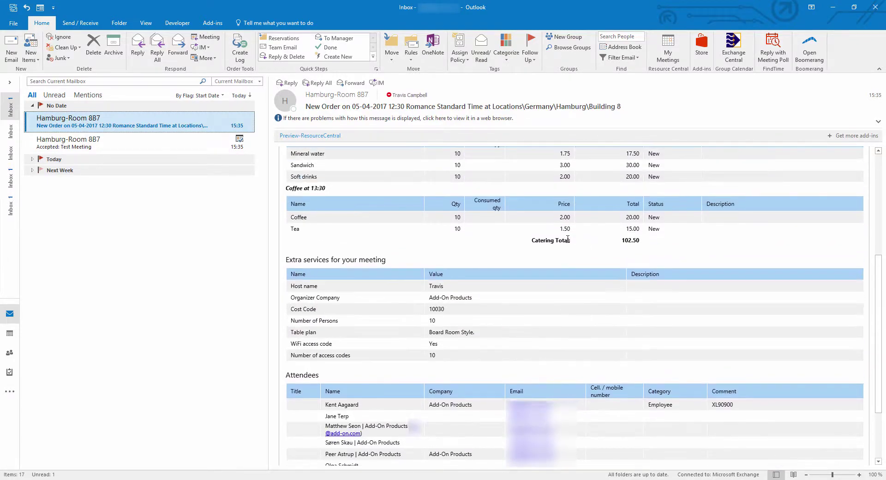
{"action": "scroll", "coordinate": [571, 237], "scroll_direction": "up", "scroll_amount": 1}
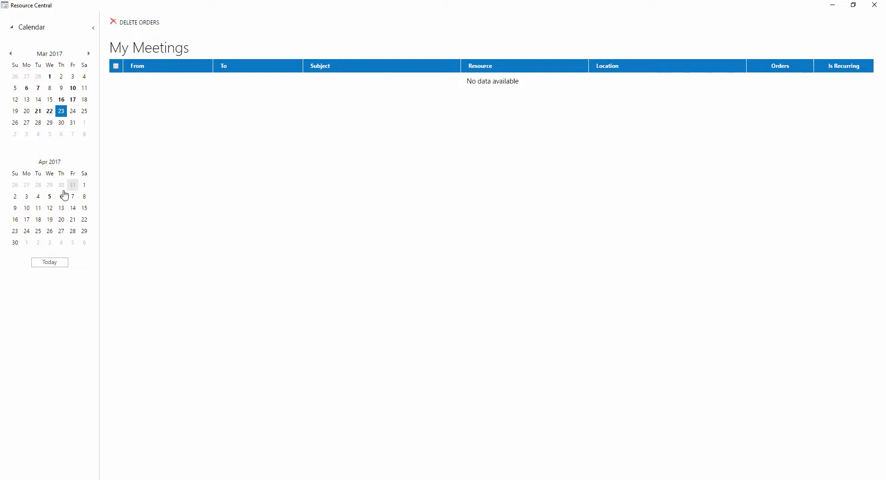
- List the meetings on 5 April and open Test Meeting's reservation details
{"action": "left_click", "coordinate": [50, 198]}
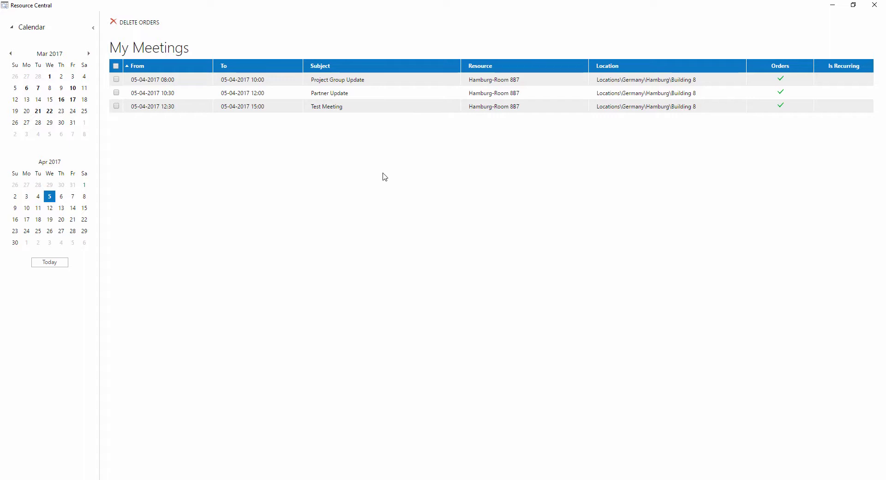
{"action": "double_click", "coordinate": [370, 110]}
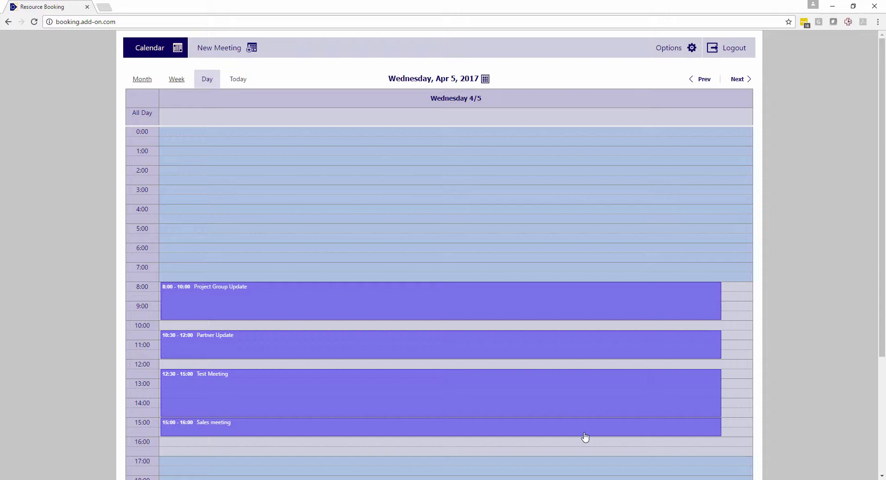
- Create a new meeting titled 'Web App Test' on 5 April from 16:00 to 18:00
{"action": "mouse_move", "coordinate": [584, 441]}
{"action": "left_mouse_down"}
{"action": "mouse_move", "coordinate": [579, 467]}
{"action": "mouse_move", "coordinate": [433, 378]}
{"action": "mouse_move", "coordinate": [276, 367]}
{"action": "left_mouse_up"}
{"action": "scroll", "coordinate": [552, 467], "scroll_direction": "down", "scroll_amount": 2}
{"action": "left_click", "coordinate": [277, 367]}
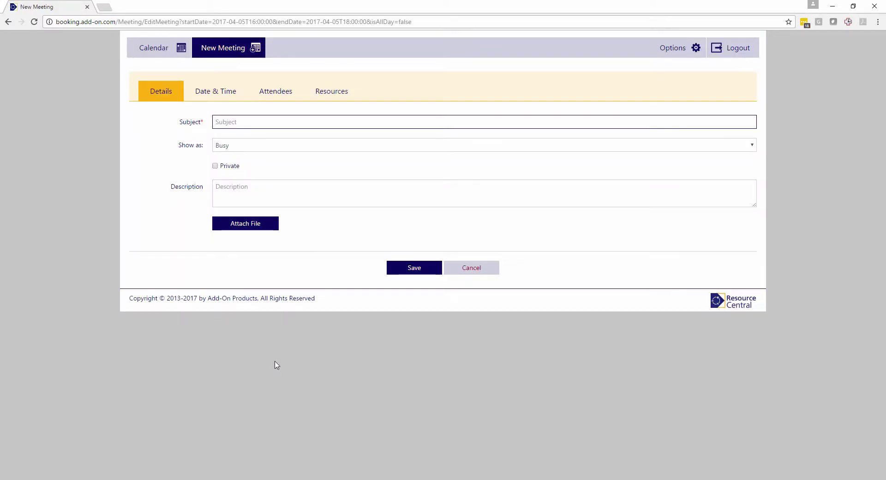
{"action": "type", "text": "Web "}
{"action": "type", "text": "App Test"}
- Confirm the meeting's date and time, then add a colleague, found by name search, as an attendee
{"action": "left_click", "coordinate": [202, 95]}
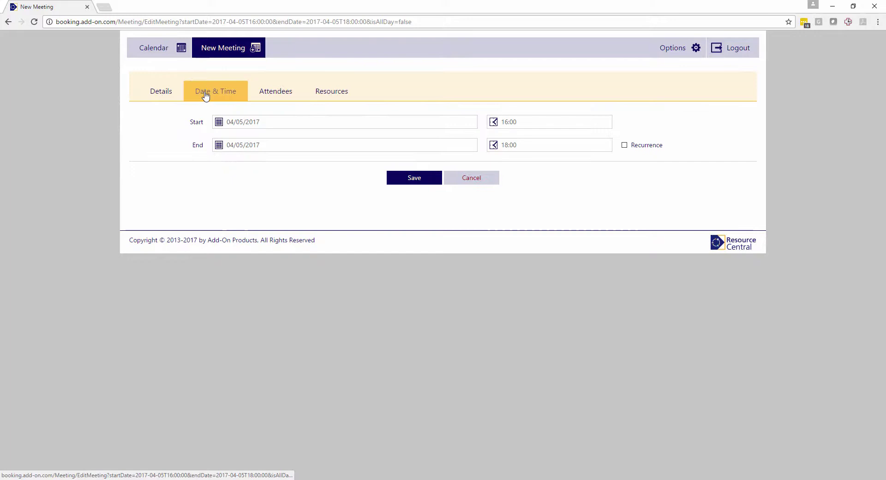
{"action": "left_click", "coordinate": [264, 98]}
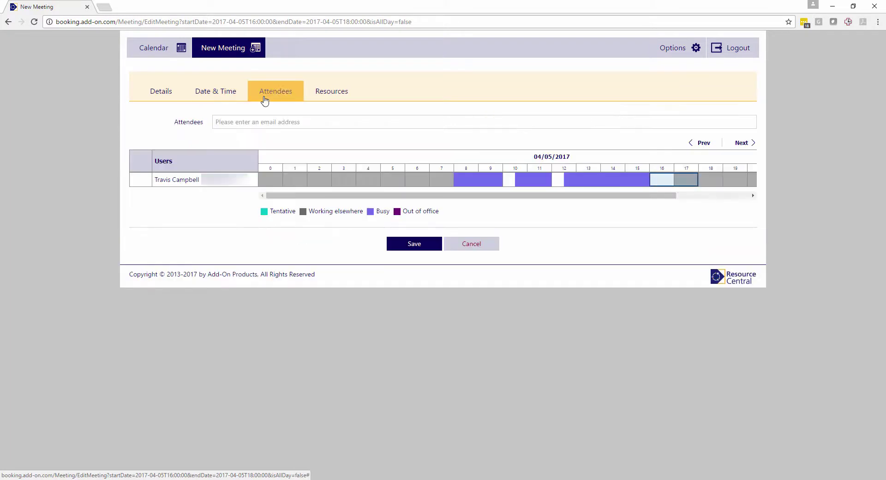
{"action": "left_click", "coordinate": [245, 121]}
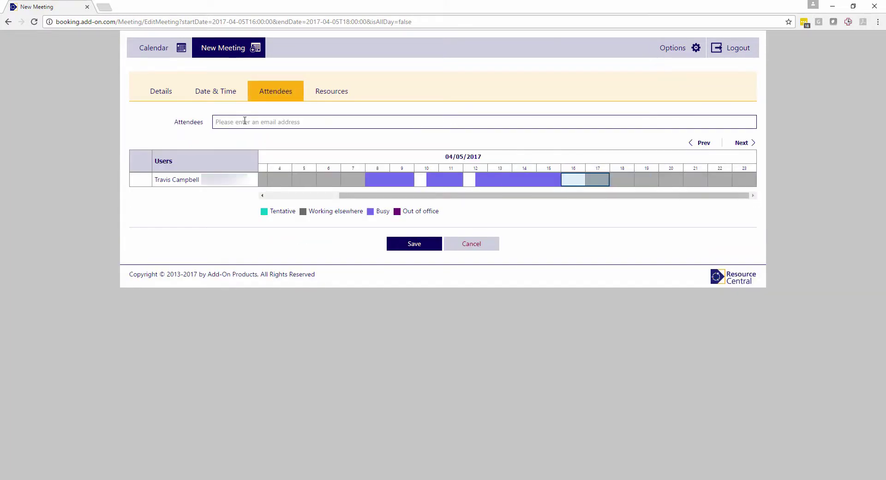
{"action": "type", "text": "kent"}
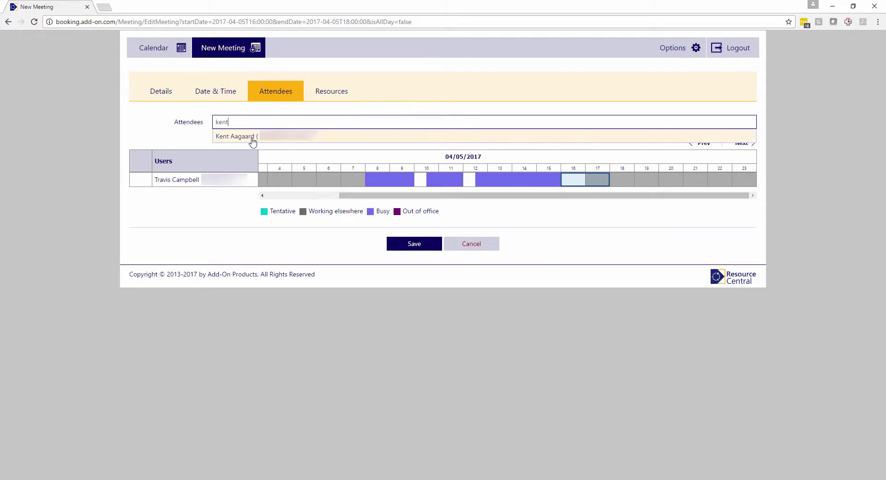
{"action": "left_click", "coordinate": [253, 137]}
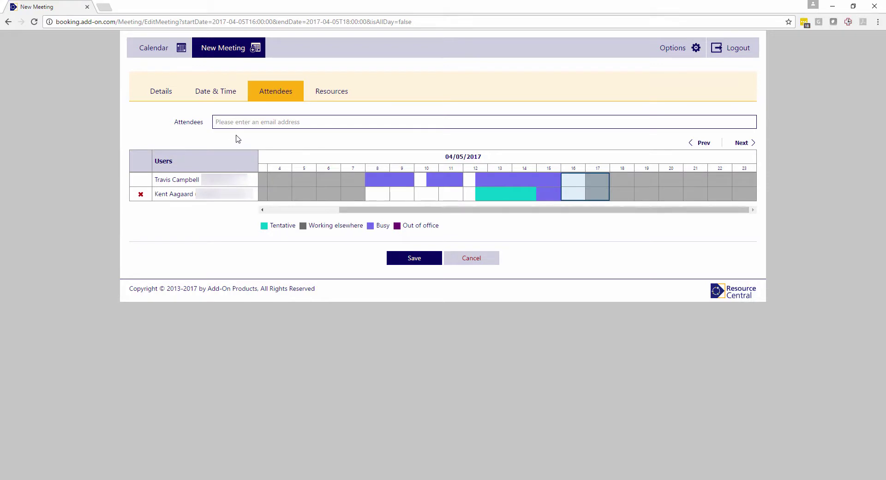
{"action": "left_click", "coordinate": [316, 94]}
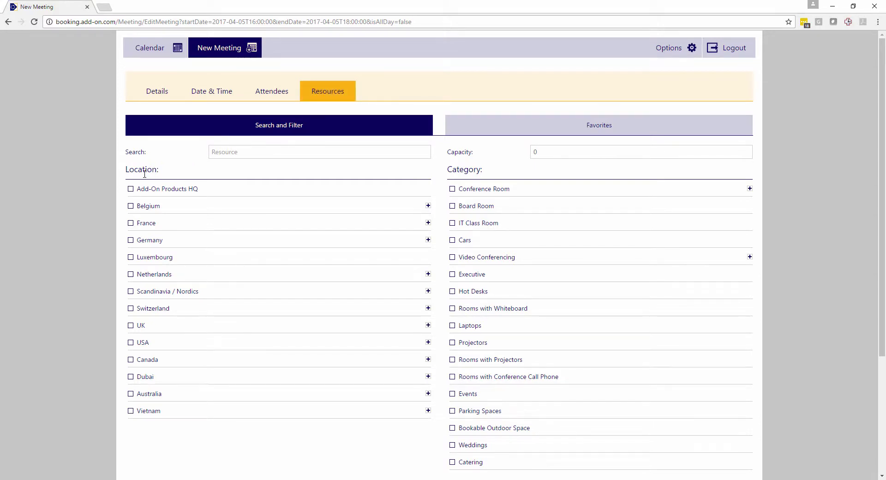
- Search Germany's available resources and save Web App Test with Hamburg-Room 8B7 booked
{"action": "left_click", "coordinate": [130, 240]}
{"action": "scroll", "coordinate": [105, 241], "scroll_direction": "down", "scroll_amount": 5}
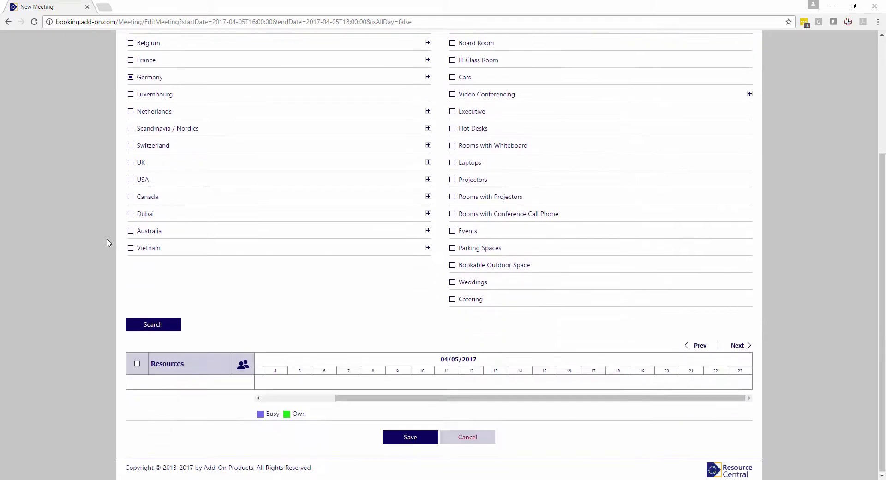
{"action": "left_click", "coordinate": [164, 325]}
{"action": "scroll", "coordinate": [234, 308], "scroll_direction": "down", "scroll_amount": 2}
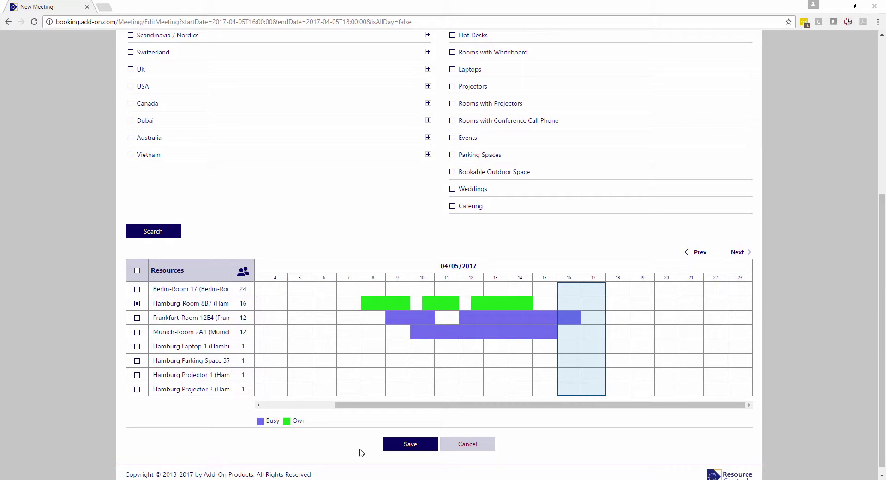
{"action": "left_click", "coordinate": [405, 446]}
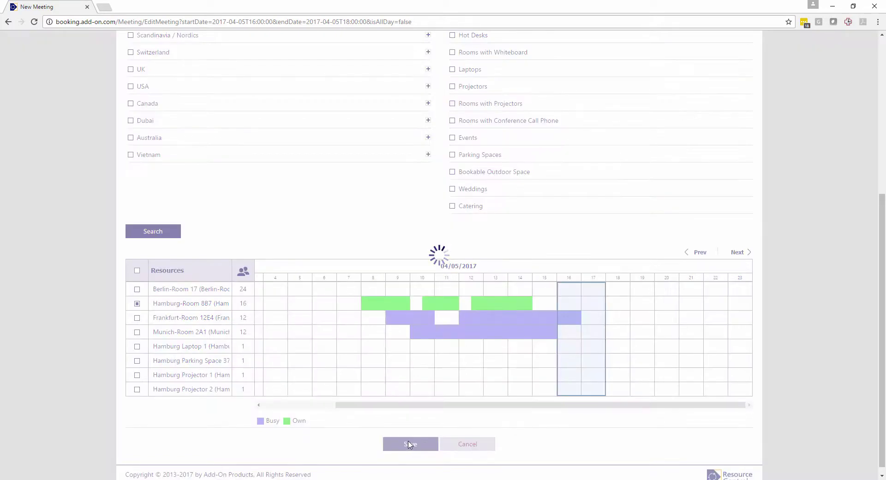